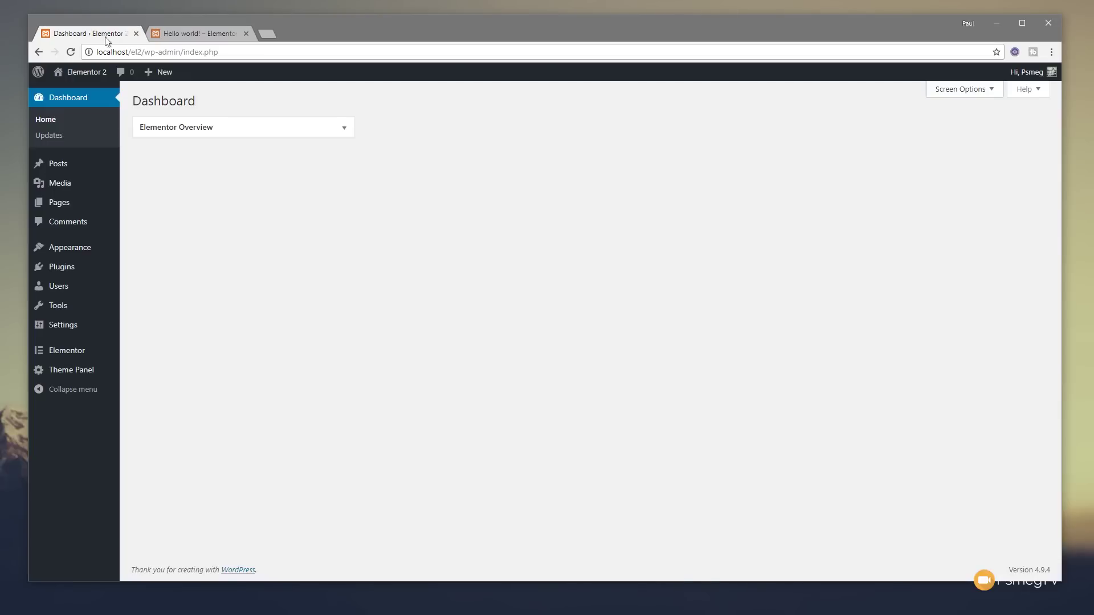
Create a new Elementor template of type Single (Override) named "Single Blog".
mouse_move(79, 358)
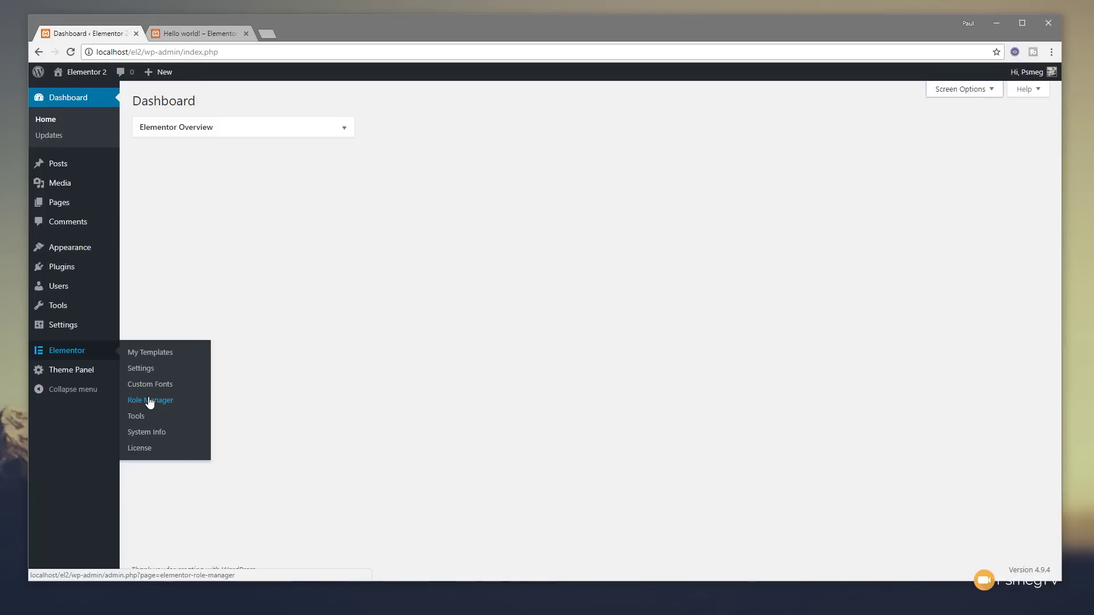
click(159, 357)
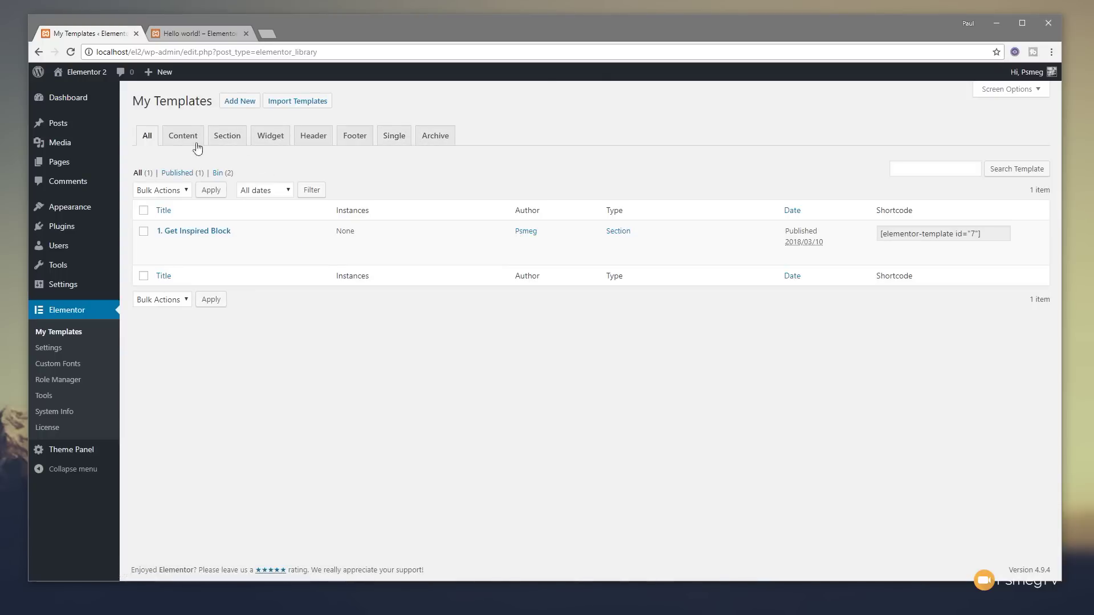
click(393, 140)
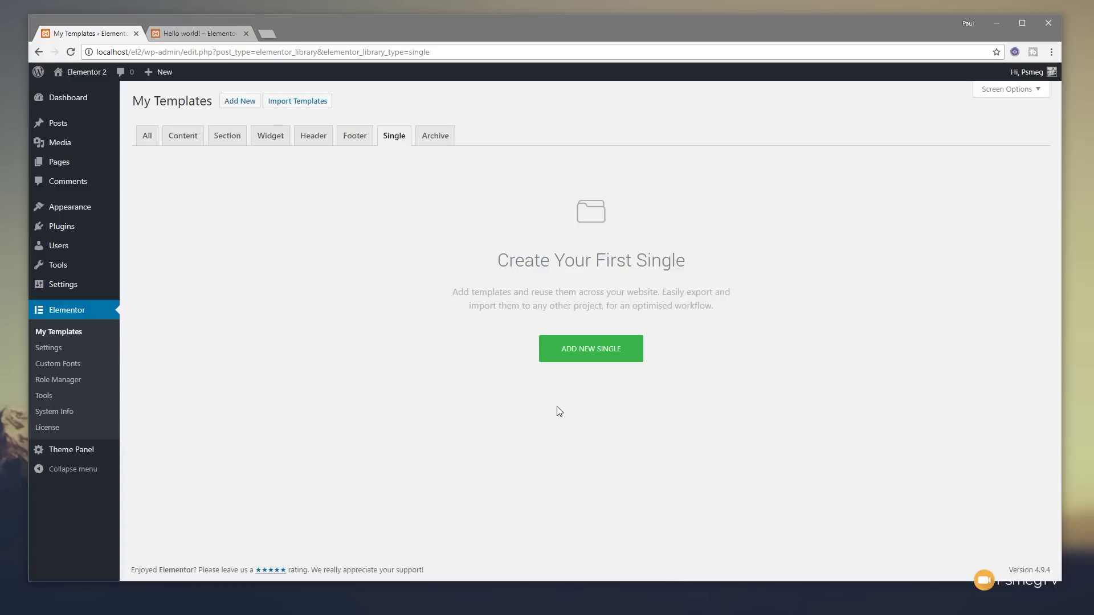
click(599, 350)
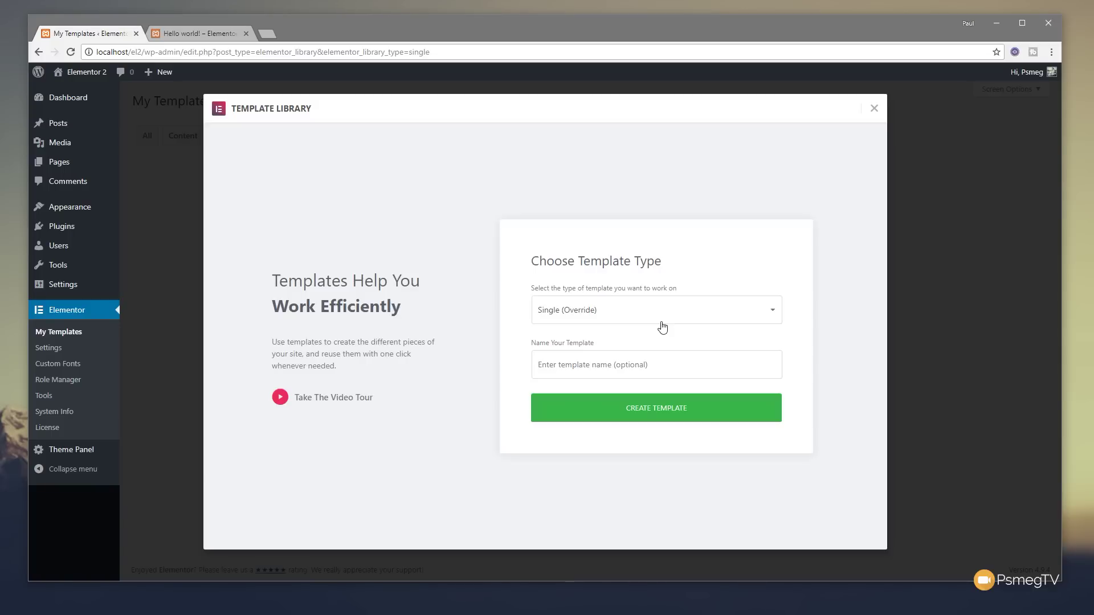
click(604, 317)
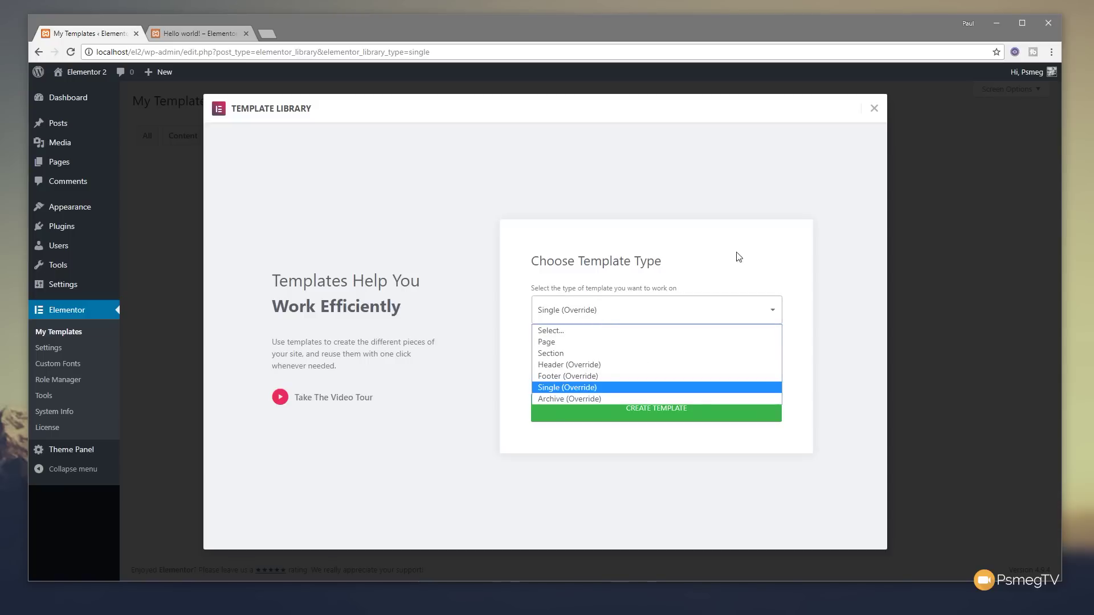
click(743, 268)
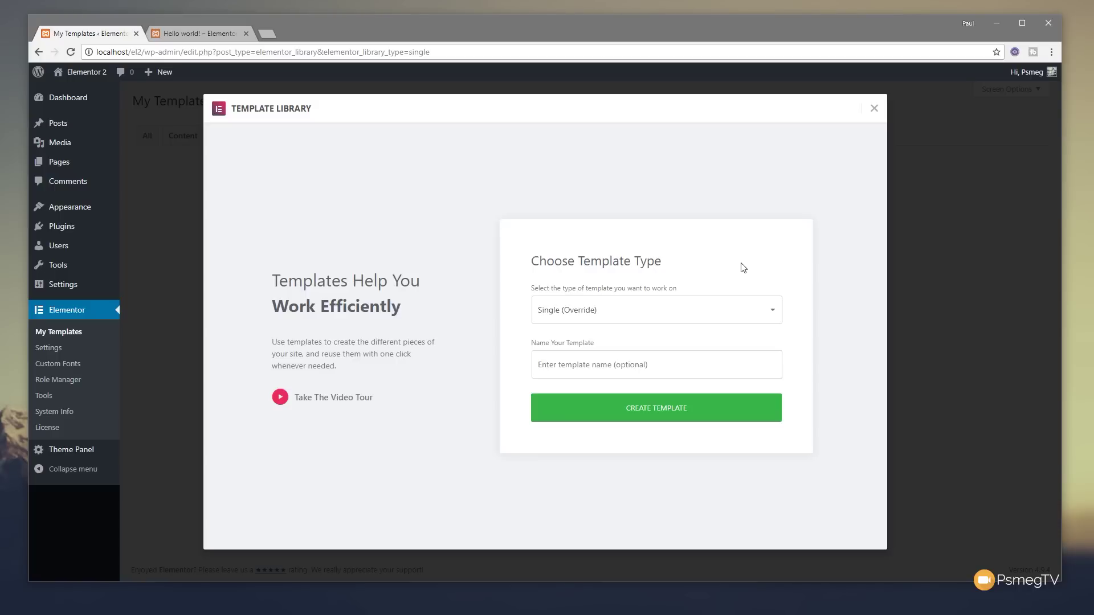
click(602, 371)
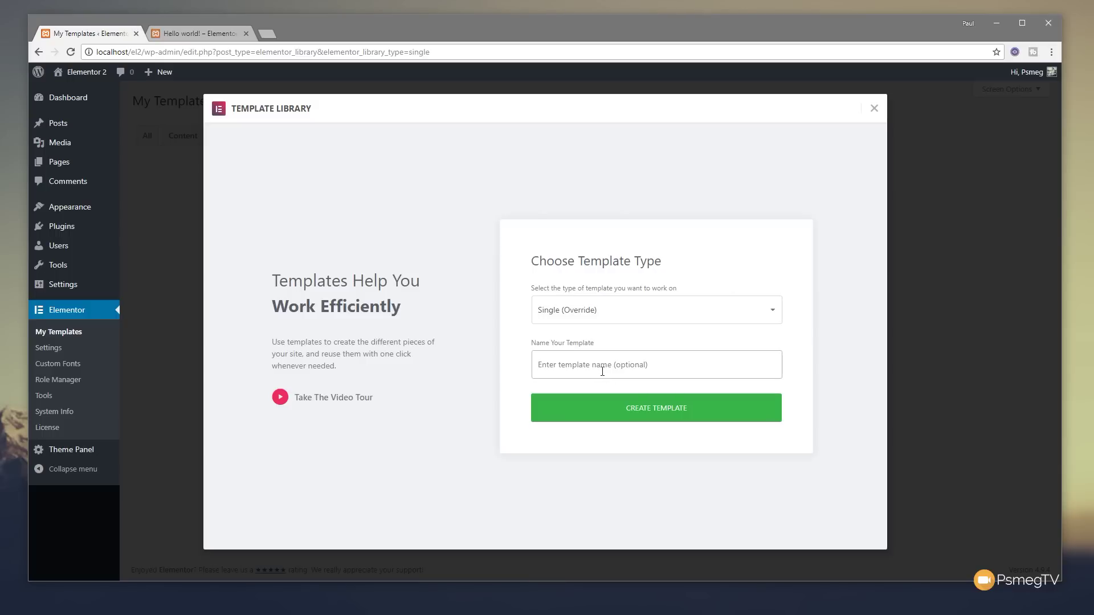
text(Single Blog)
click(675, 419)
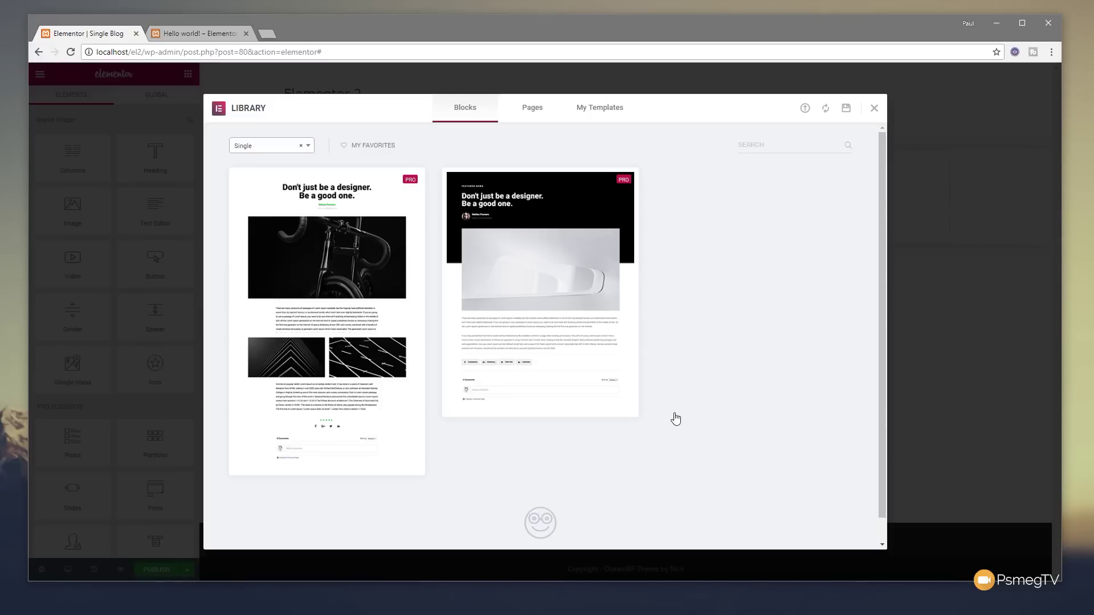
Insert the Single block design with the black header area from the template library.
mouse_move(353, 345)
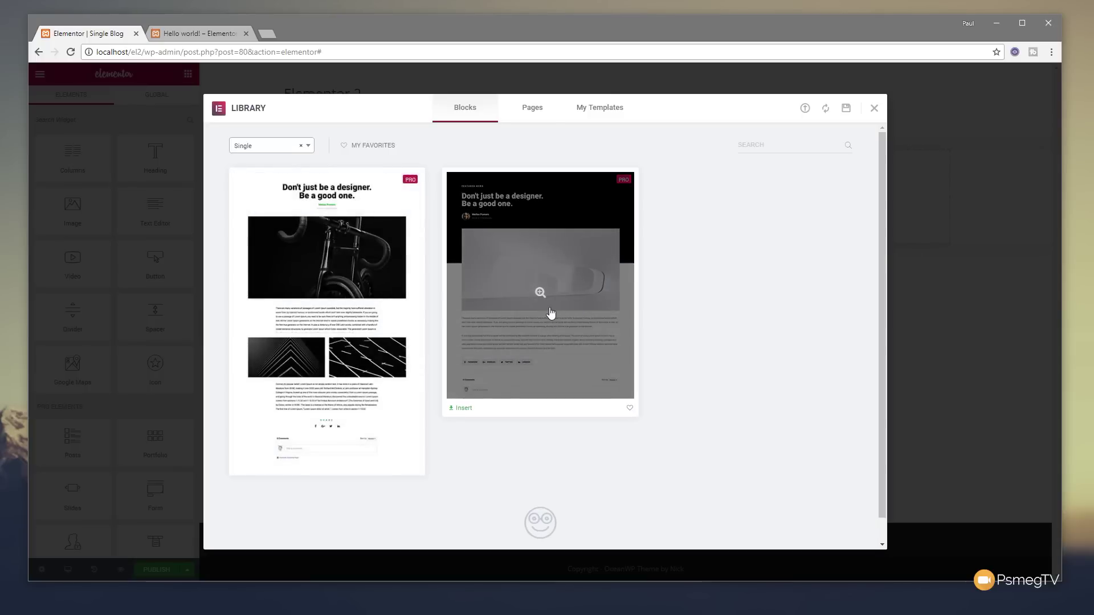
click(465, 409)
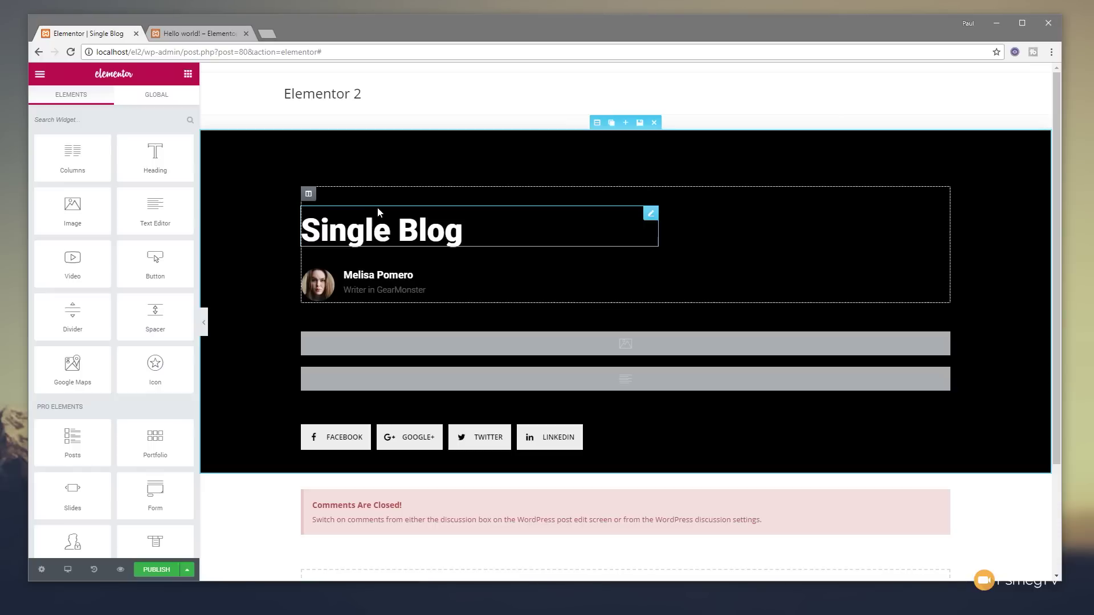
Reload the Hello world! post and review its current layout, text and images.
click(188, 33)
click(71, 52)
scroll(159, 333, down, 5)
scroll(161, 335, down, 4)
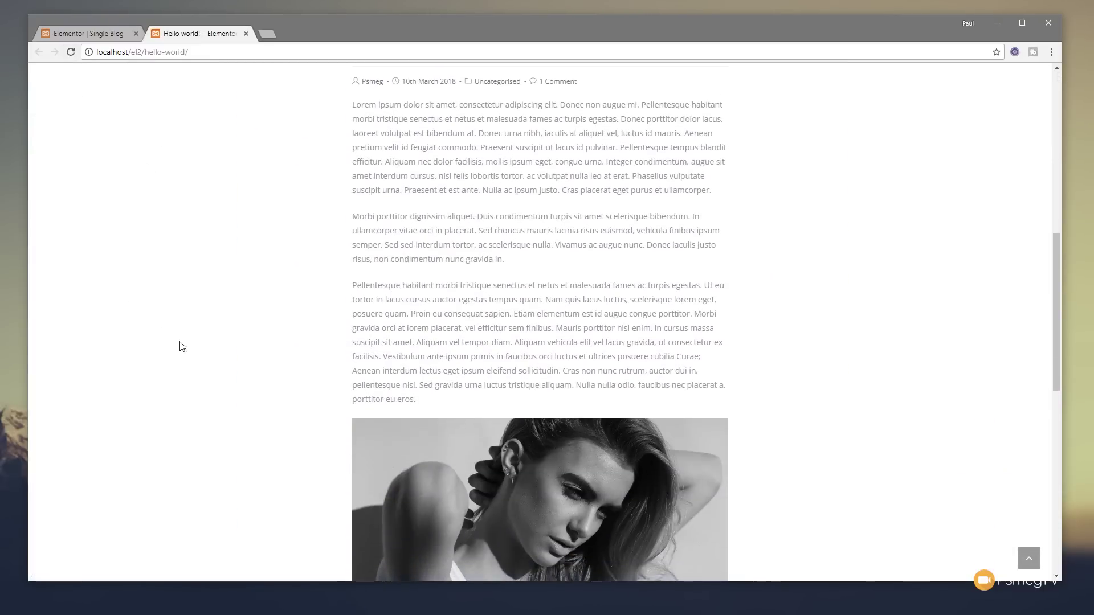
scroll(166, 335, down, 3)
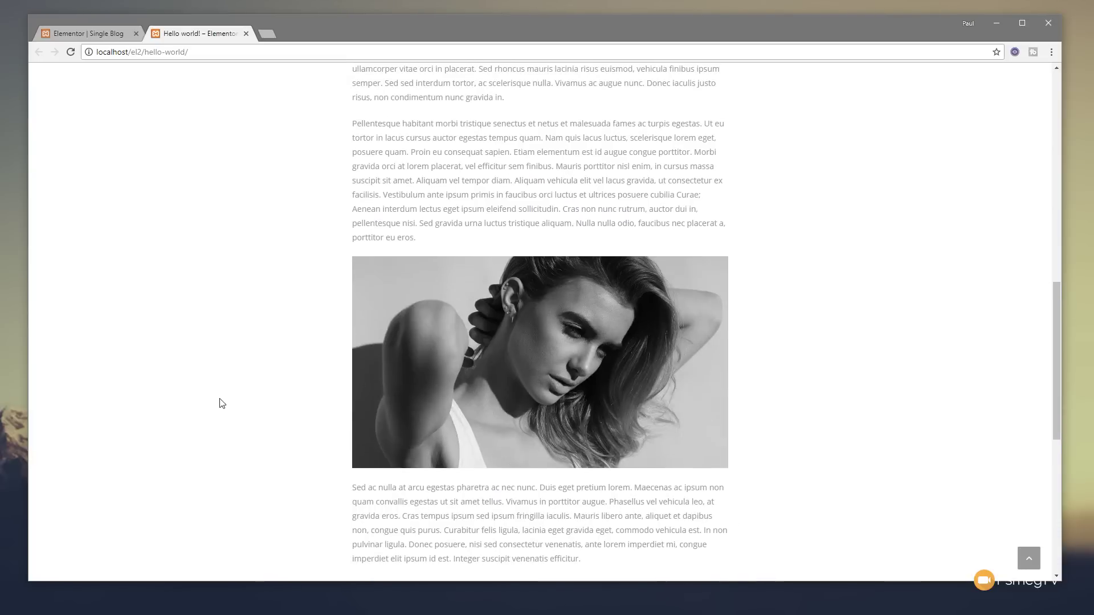
Publish the Single Blog template with a display condition that includes All Posts.
click(81, 31)
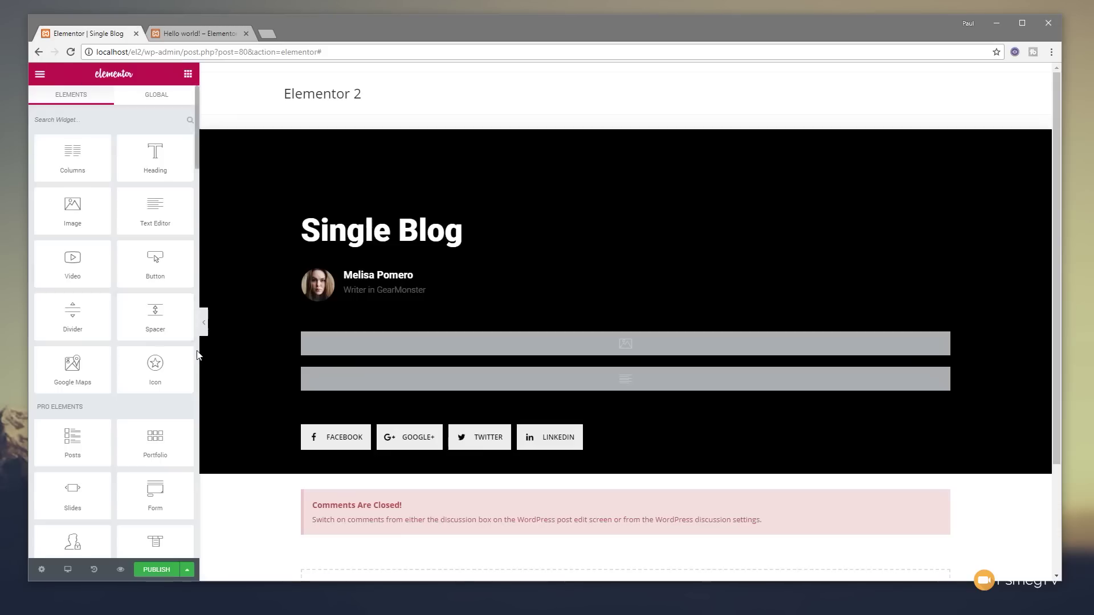
click(147, 571)
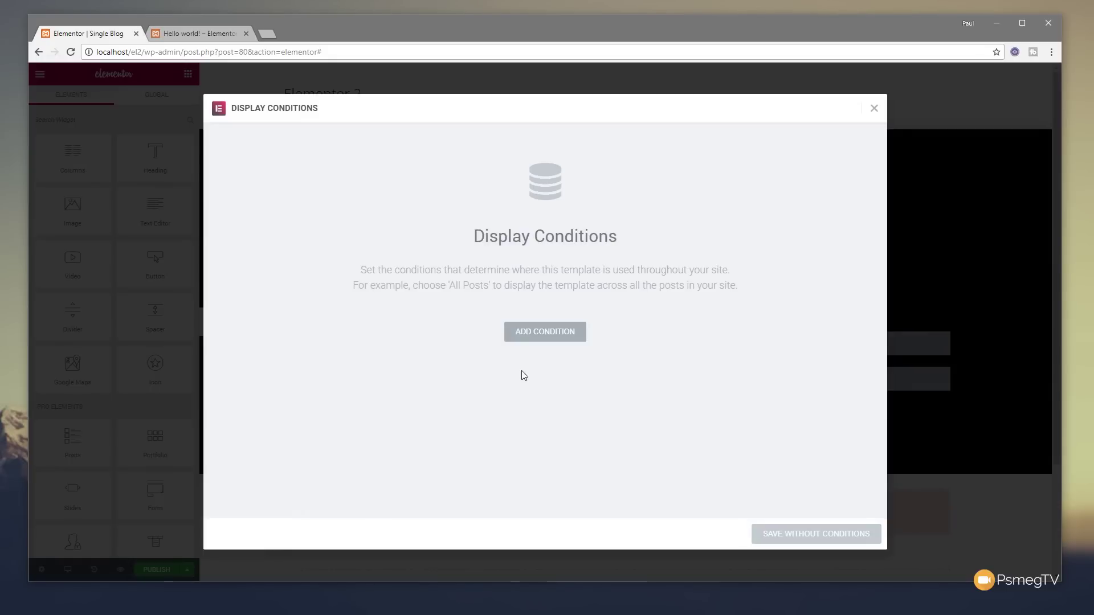
click(534, 332)
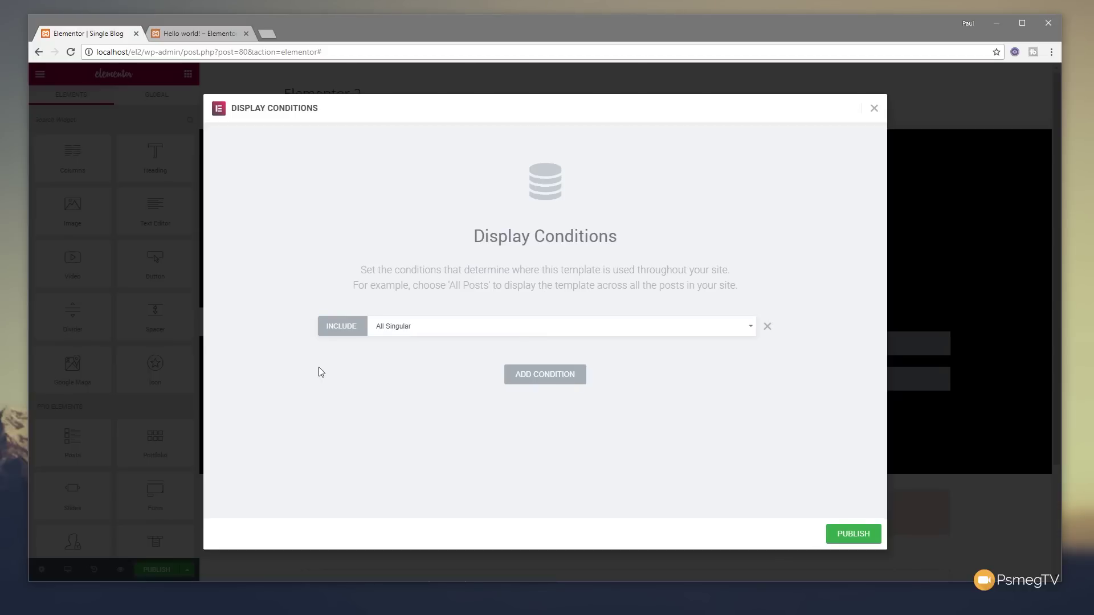
click(509, 333)
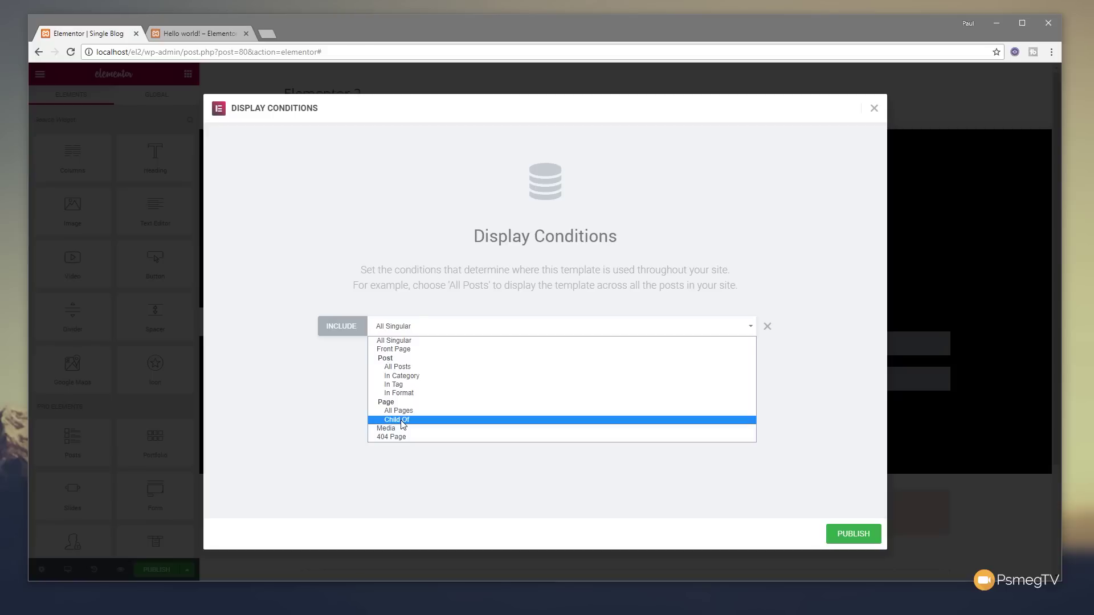
click(410, 369)
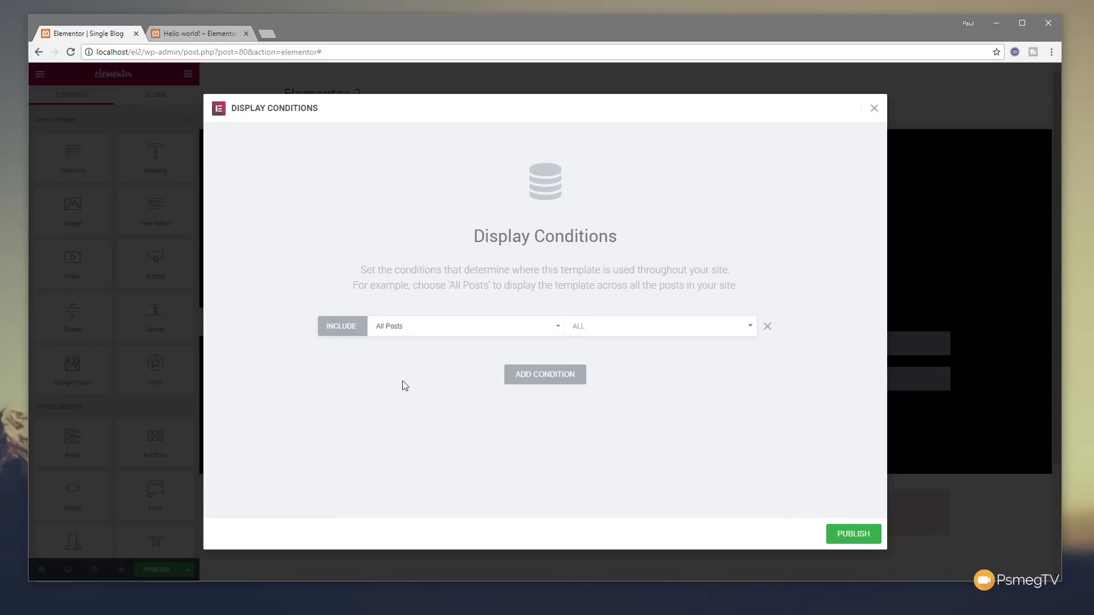
click(617, 333)
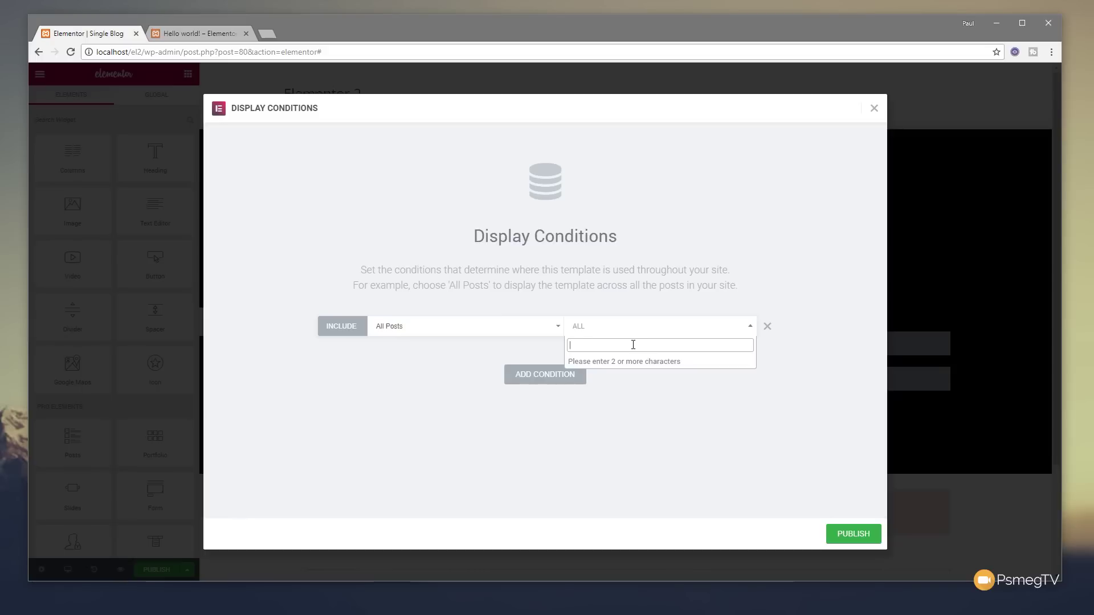
click(780, 448)
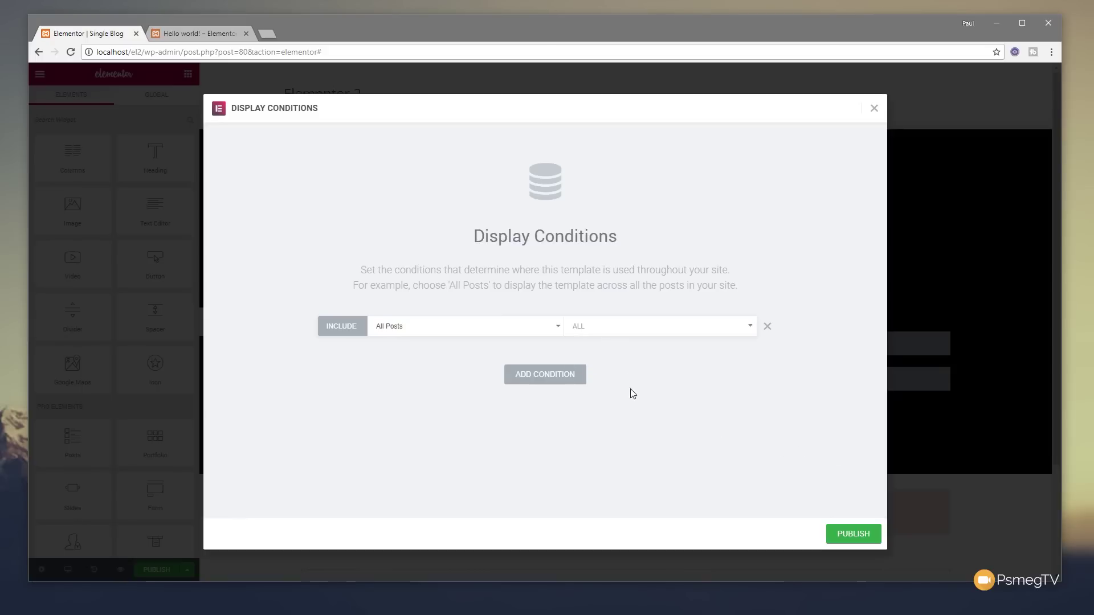
click(853, 536)
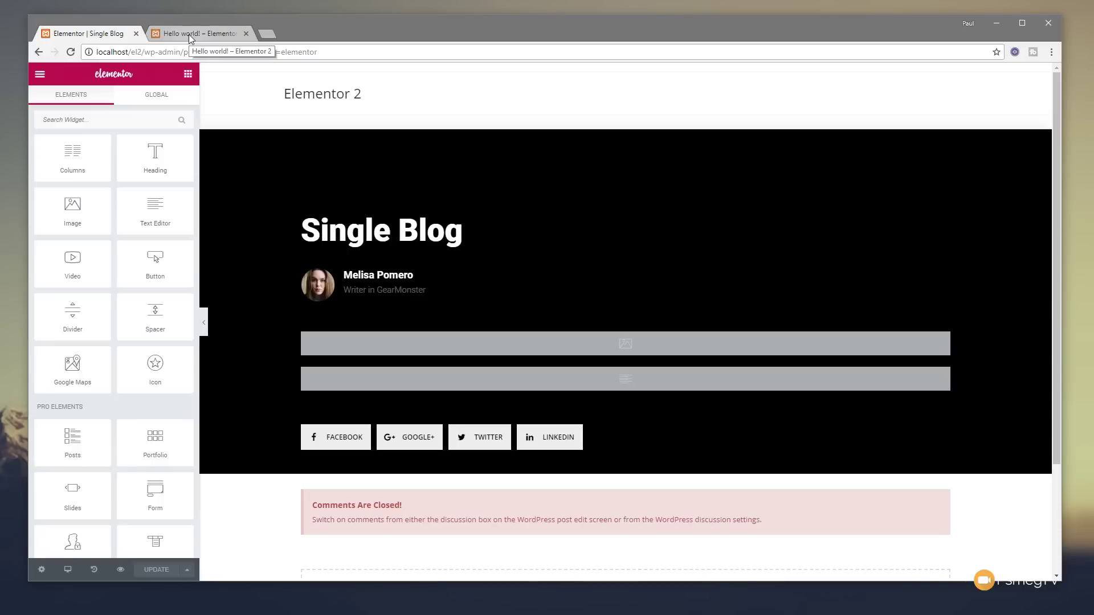
Examine the Hello world! post's header, images, share buttons and comments, comparing them with the Single Blog template.
click(189, 34)
scroll(224, 310, down, 1)
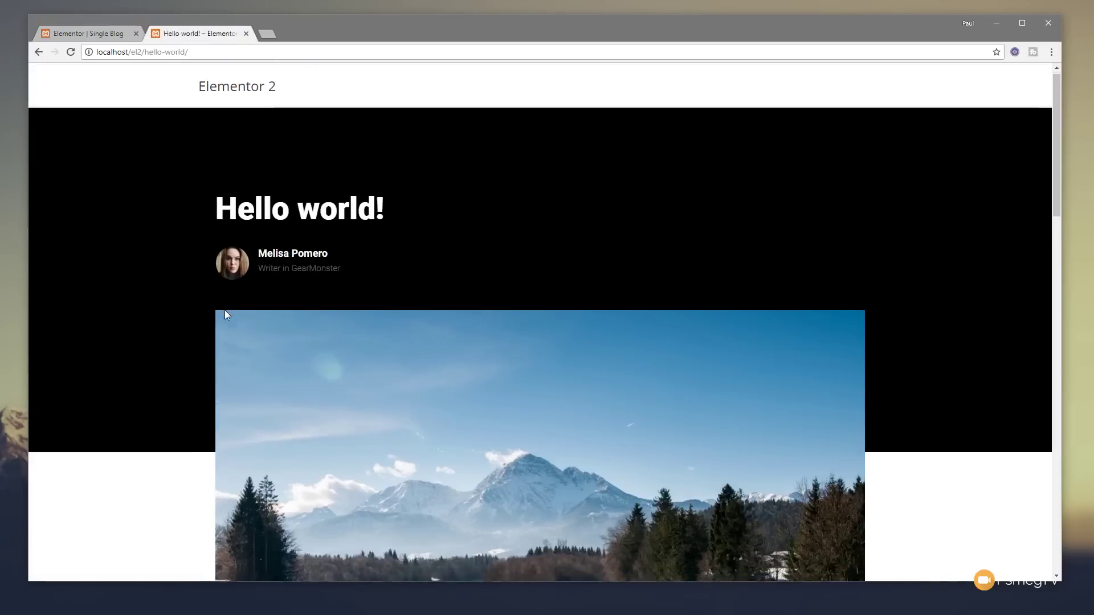
scroll(152, 331, down, 15)
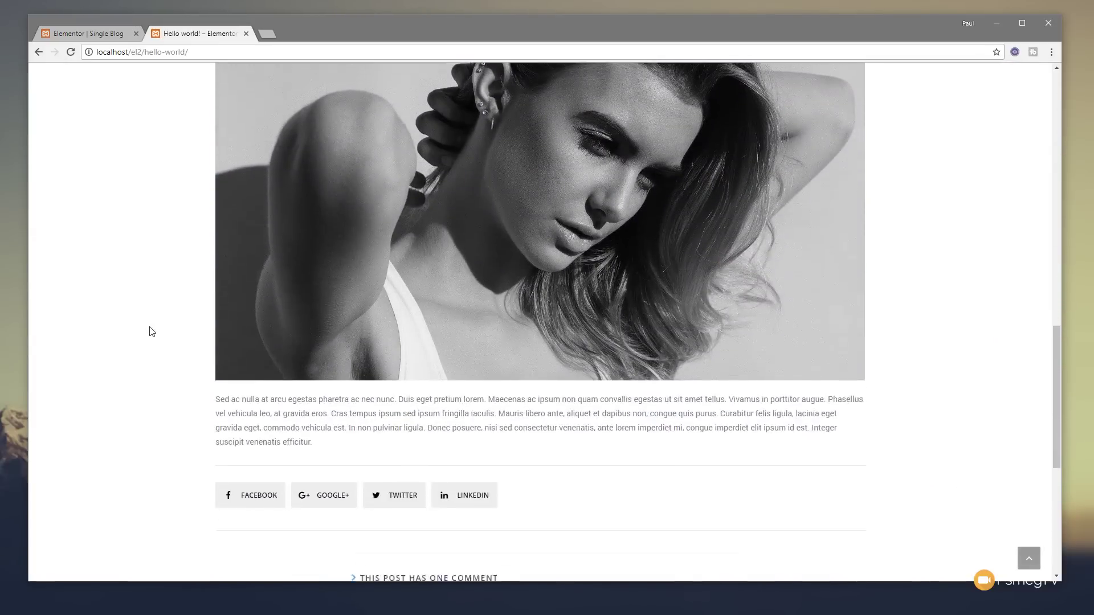
scroll(152, 330, down, 3)
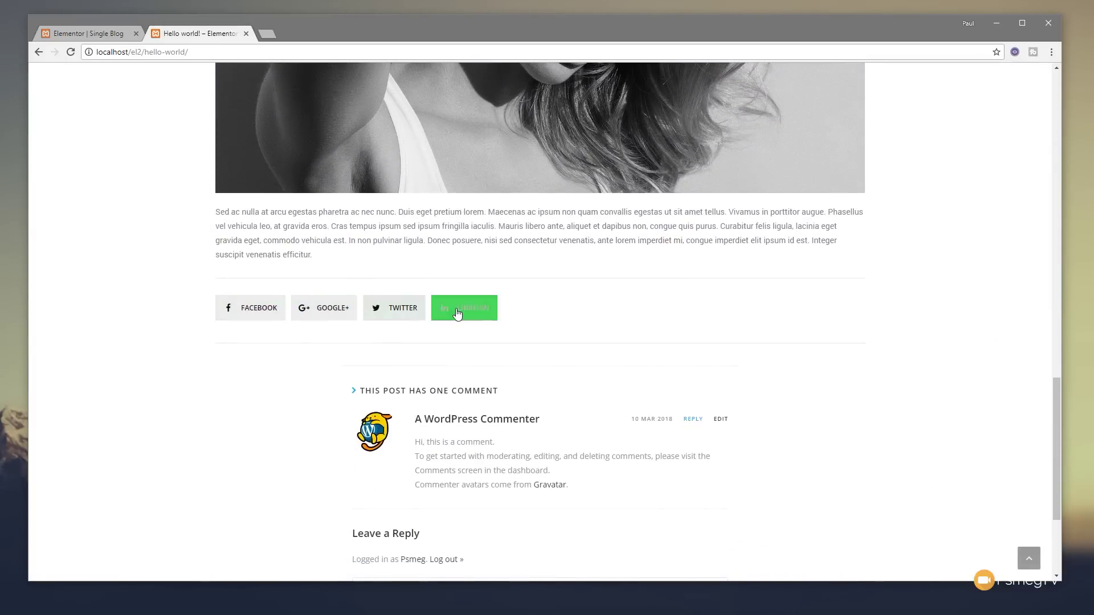
scroll(260, 462, down, 3)
scroll(246, 417, up, 4)
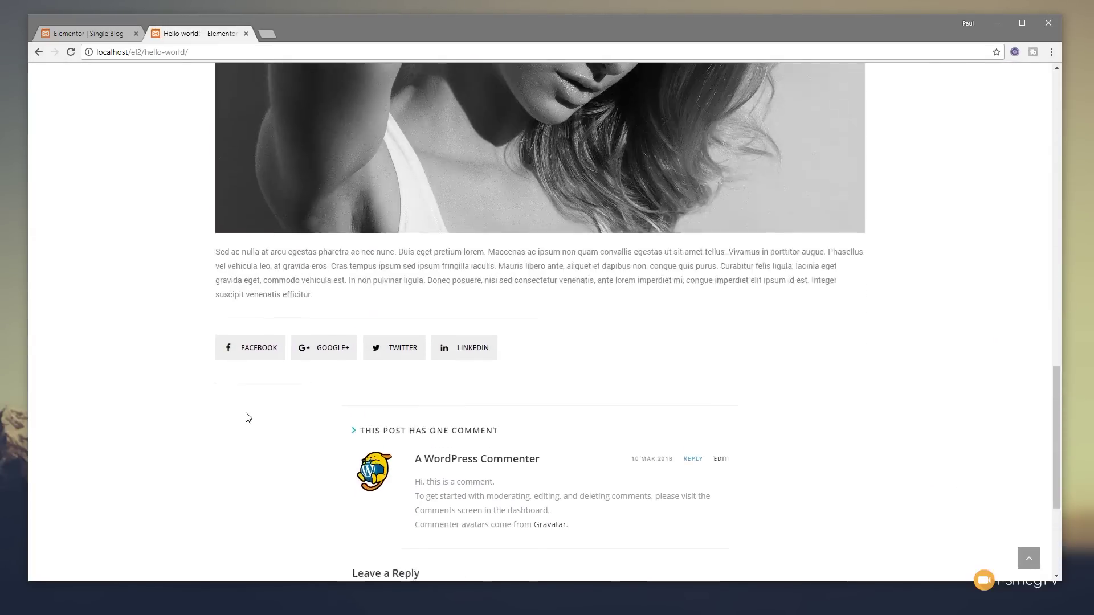
click(86, 33)
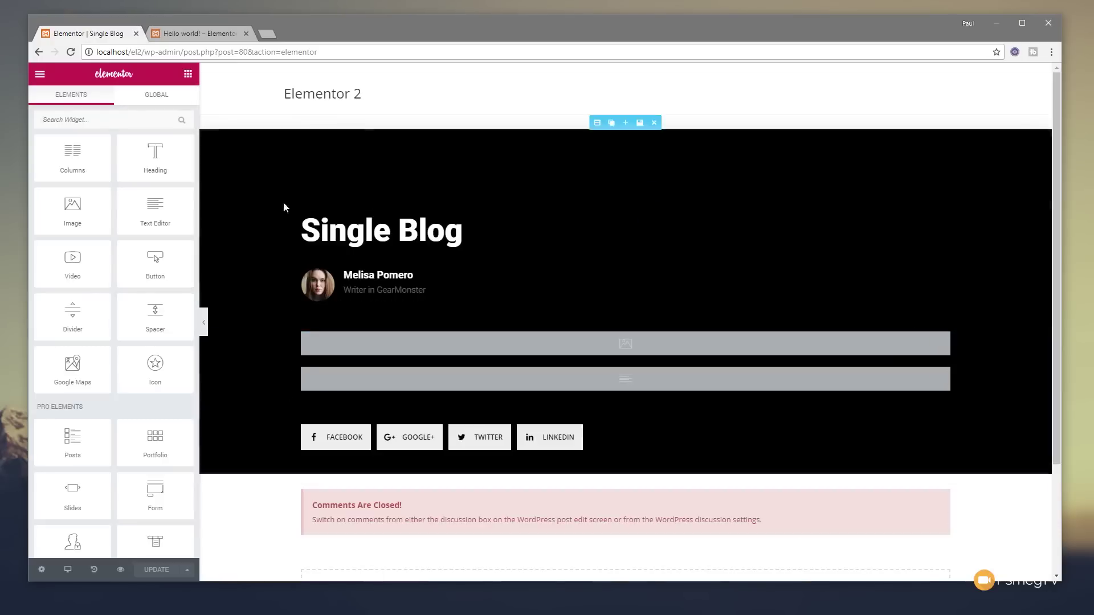
click(197, 33)
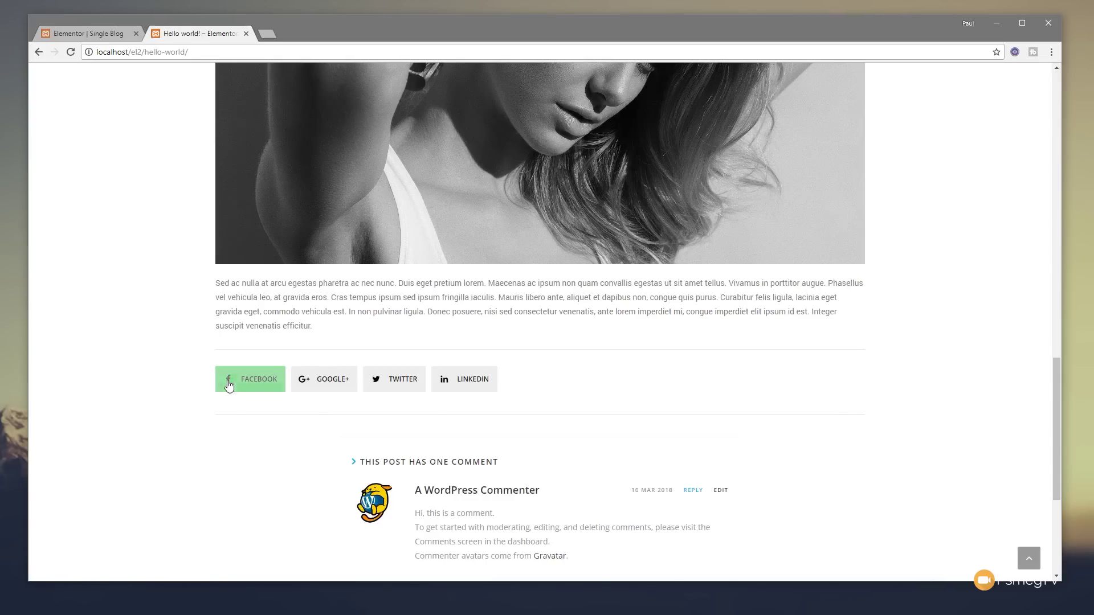
scroll(229, 386, up, 15)
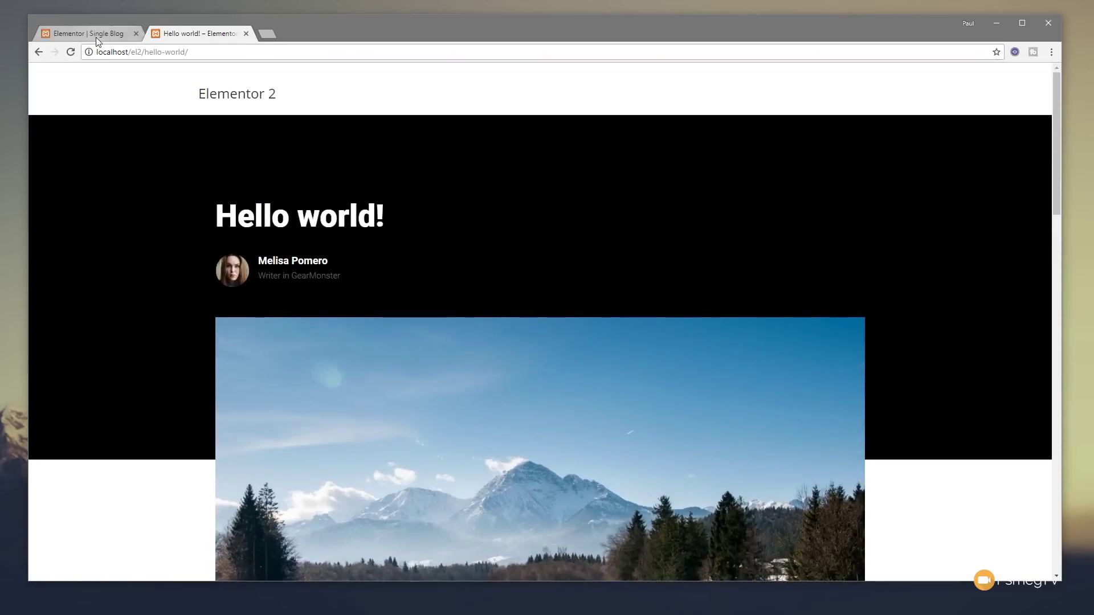
Review the dynamic content sources for the Single Blog template's heading title and choose Post Title.
click(97, 37)
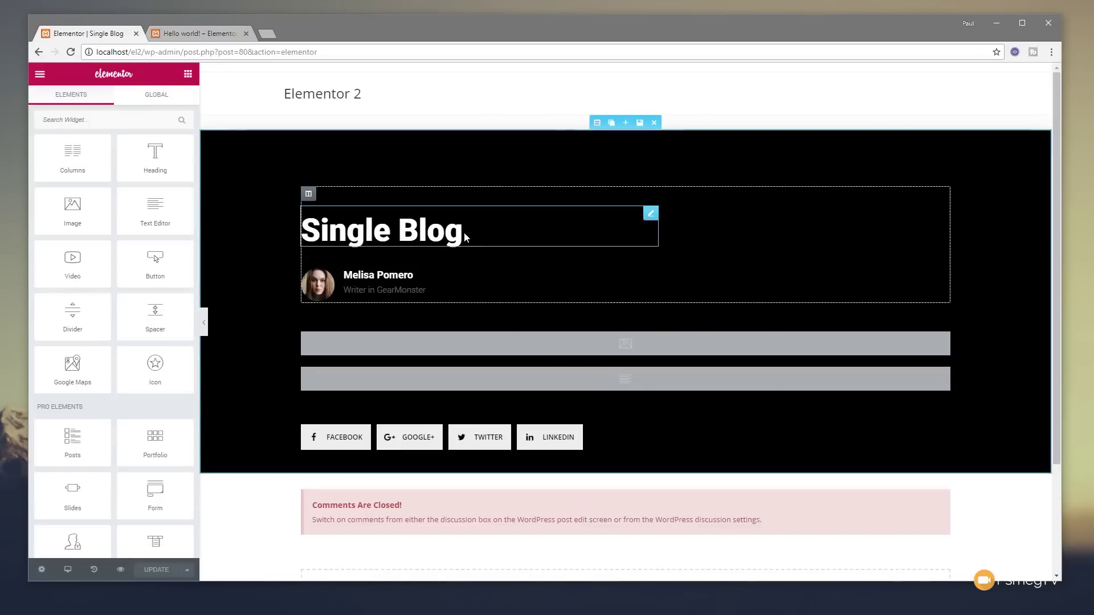
click(650, 211)
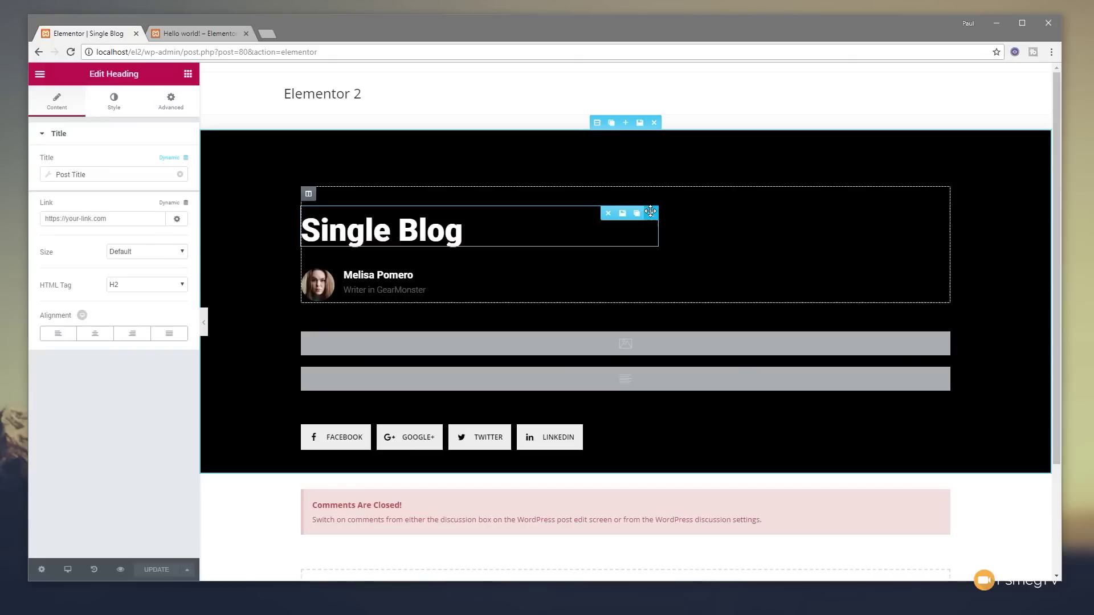
click(168, 157)
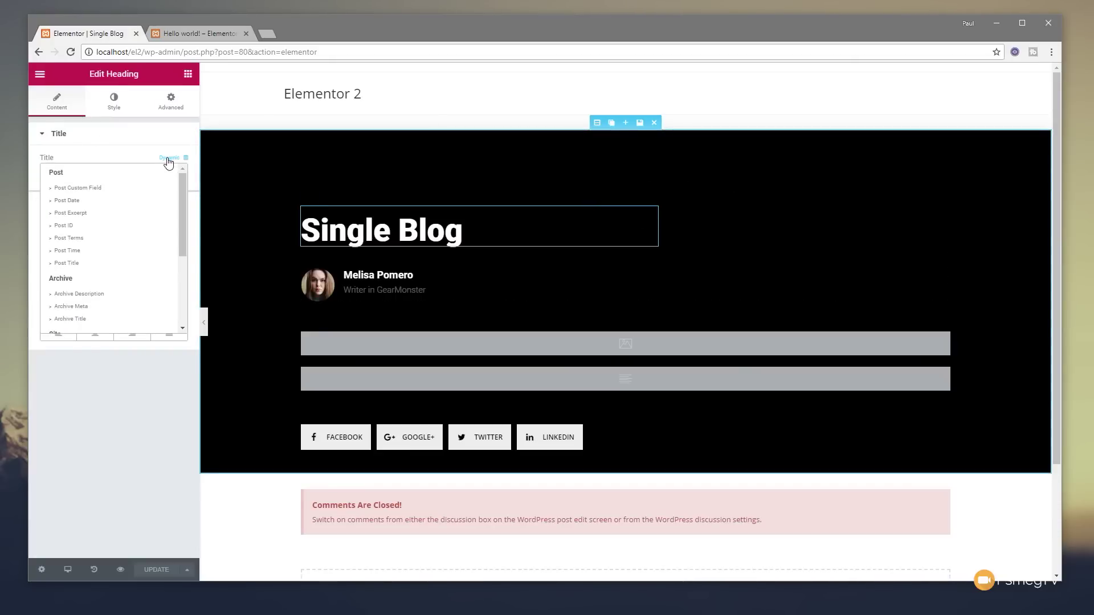
drag(184, 196, 181, 265)
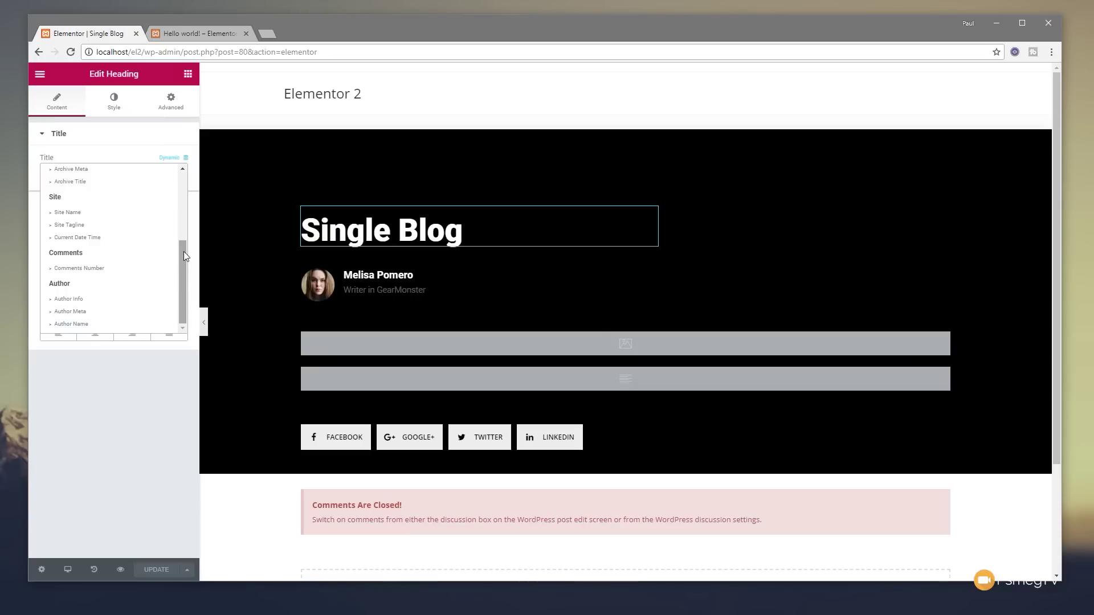
drag(183, 251, 184, 186)
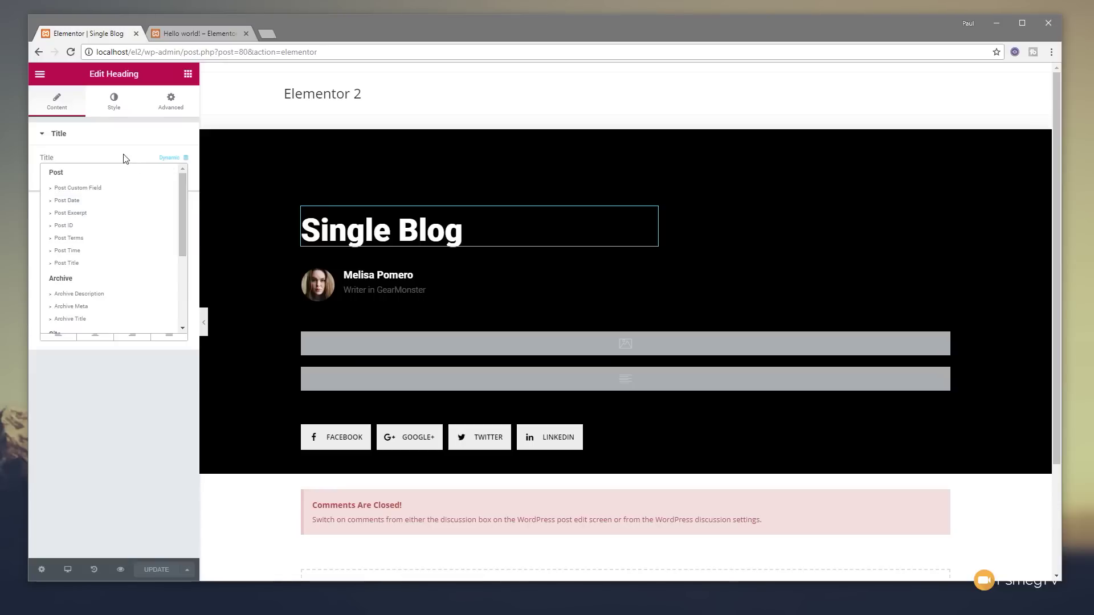
click(67, 263)
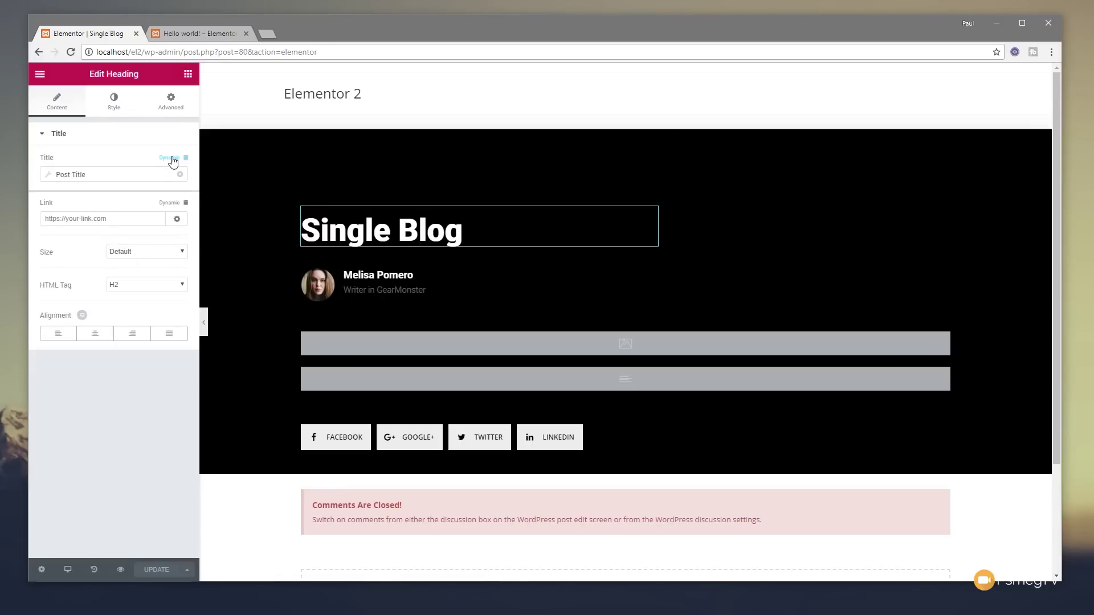
Open the settings of the image placeholder below the author details to examine its dynamic source.
click(605, 345)
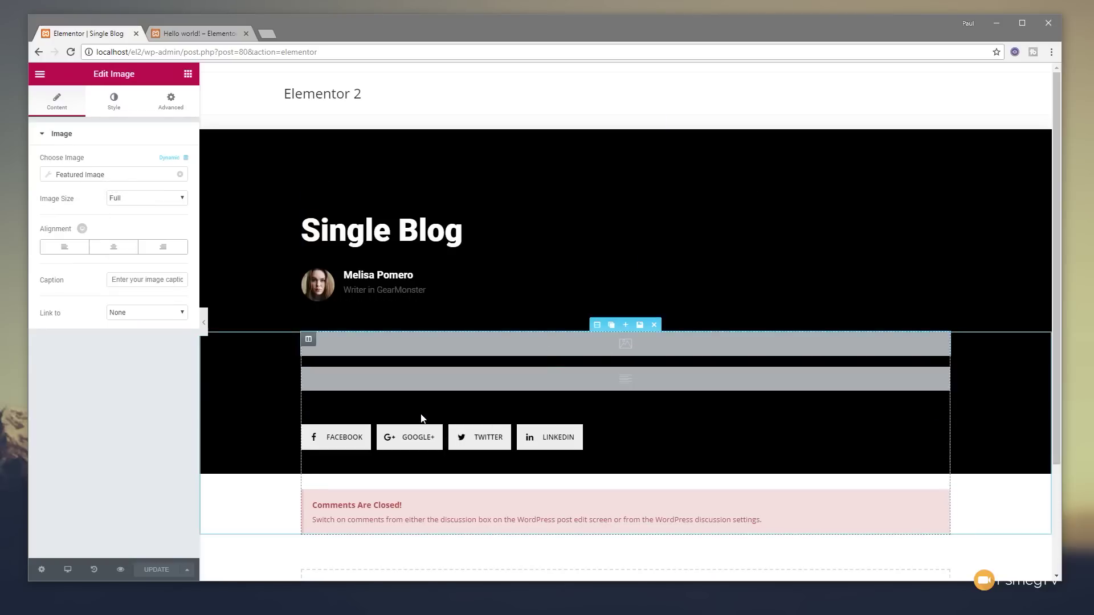
scroll(655, 427, down, 2)
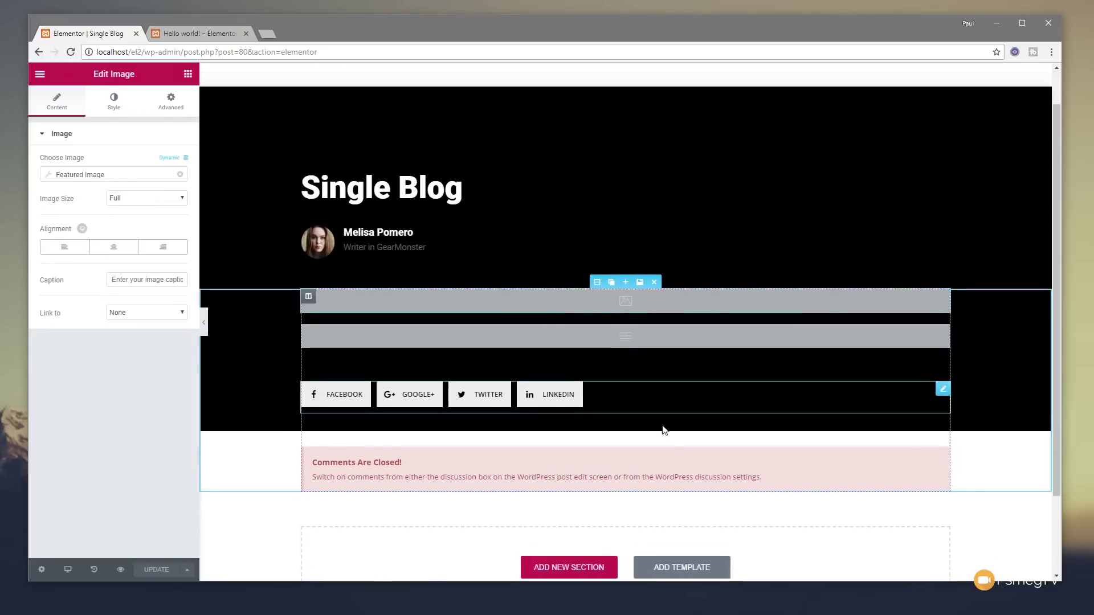
Add an Image widget below the author details with Featured Image as its dynamic source, and update the Single Blog template.
click(187, 73)
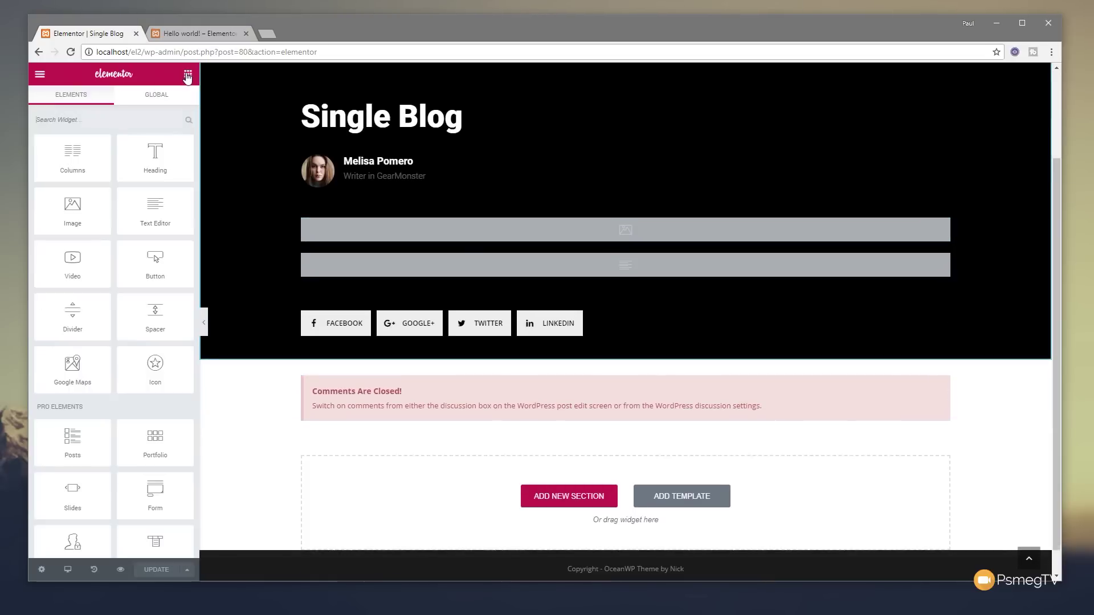
scroll(606, 337, up, 2)
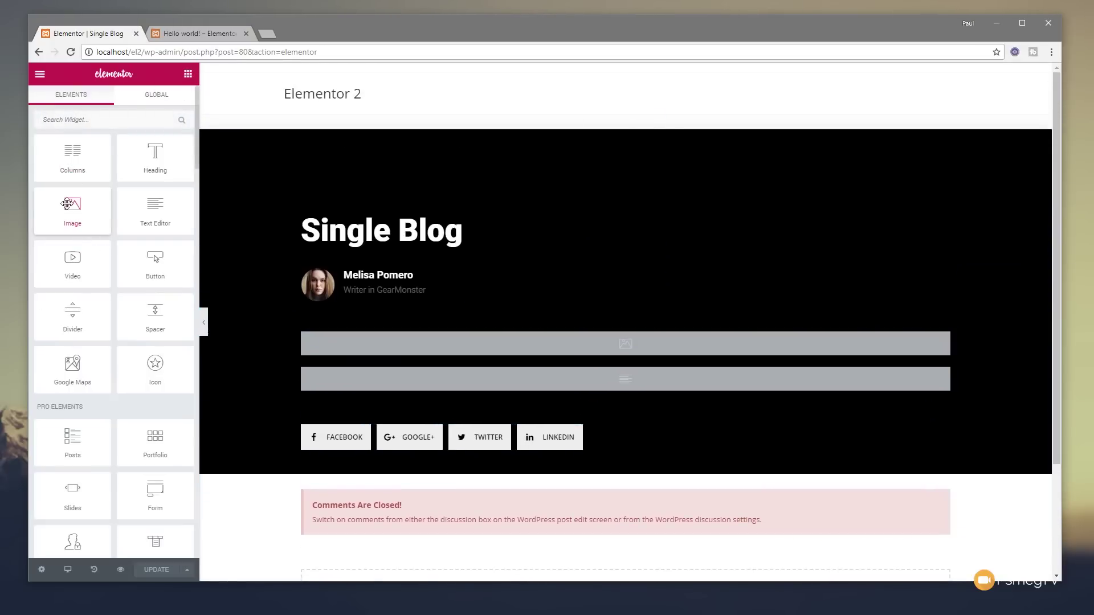
drag(65, 206, 395, 333)
scroll(482, 303, down, 4)
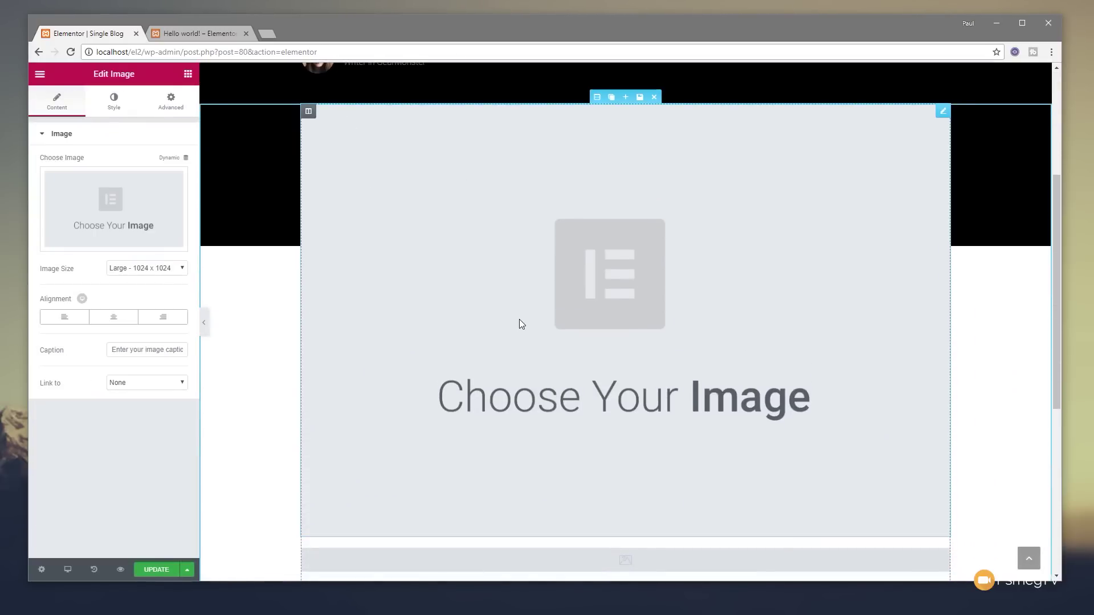
click(172, 161)
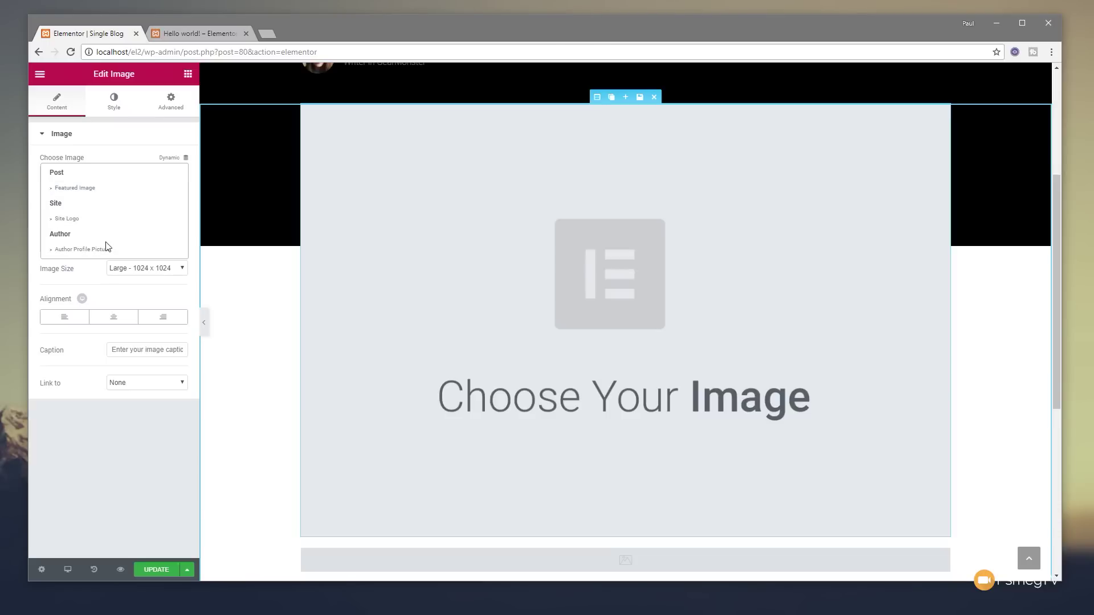
click(75, 189)
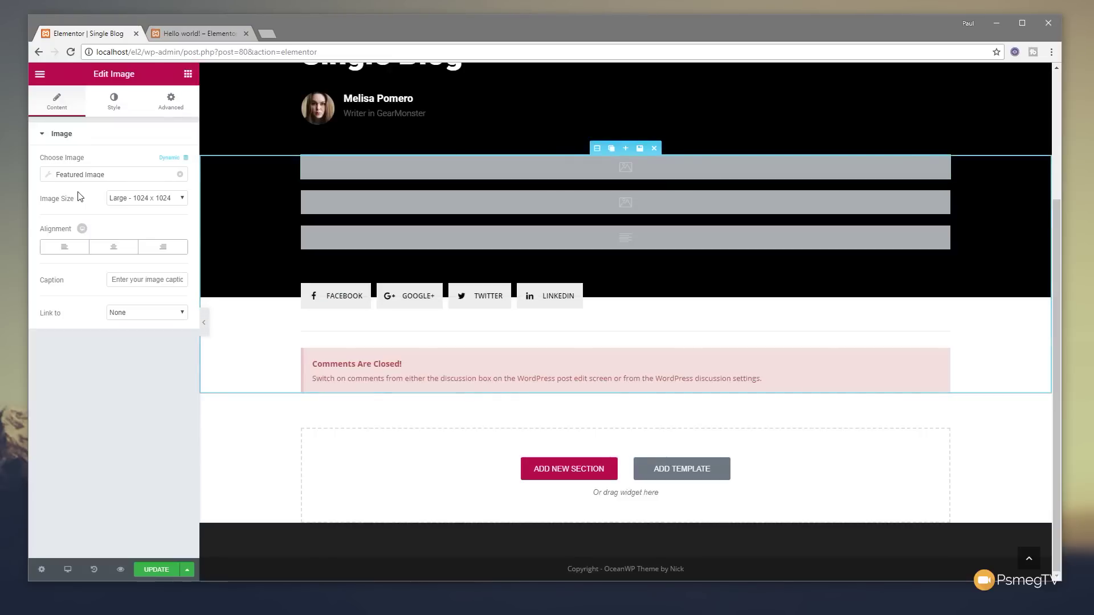
click(153, 571)
Reload the Hello world! post and compare the added featured image with the original one beneath the author details.
click(188, 33)
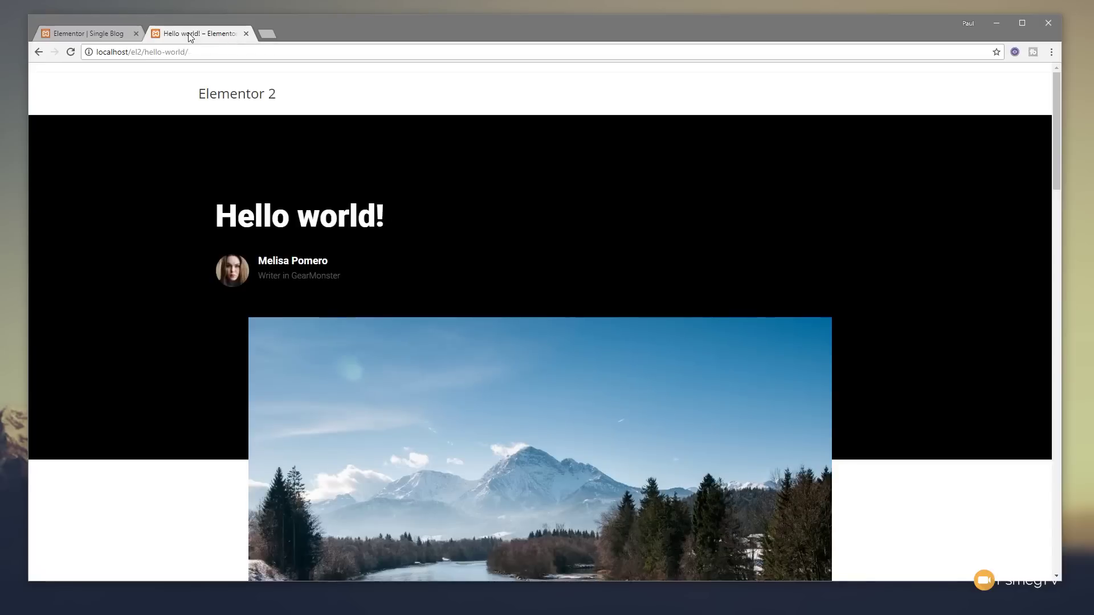
click(71, 52)
scroll(136, 379, down, 6)
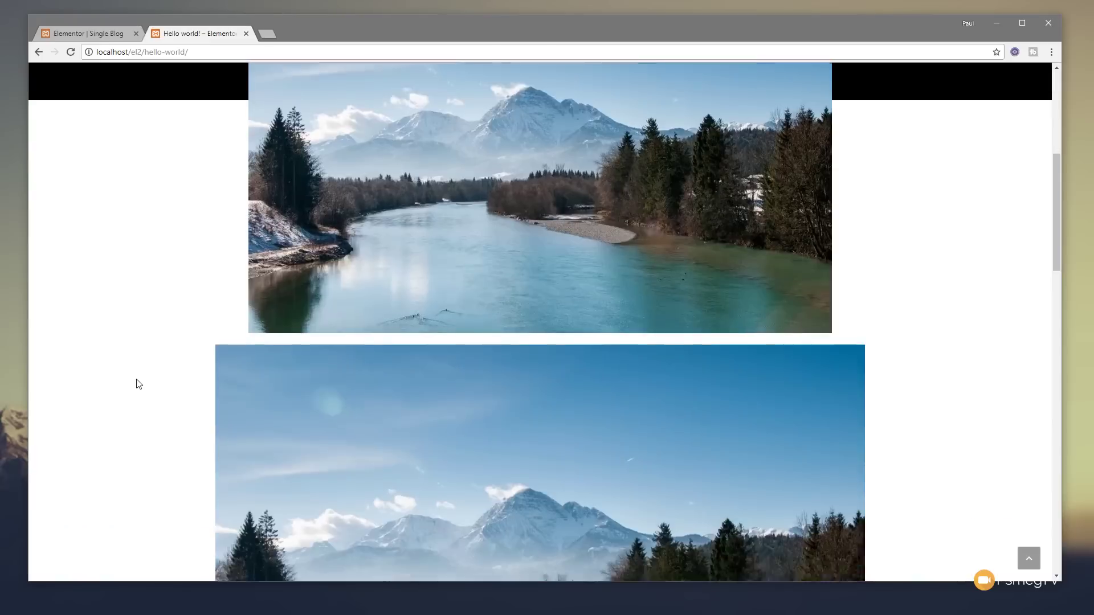
scroll(138, 380, down, 4)
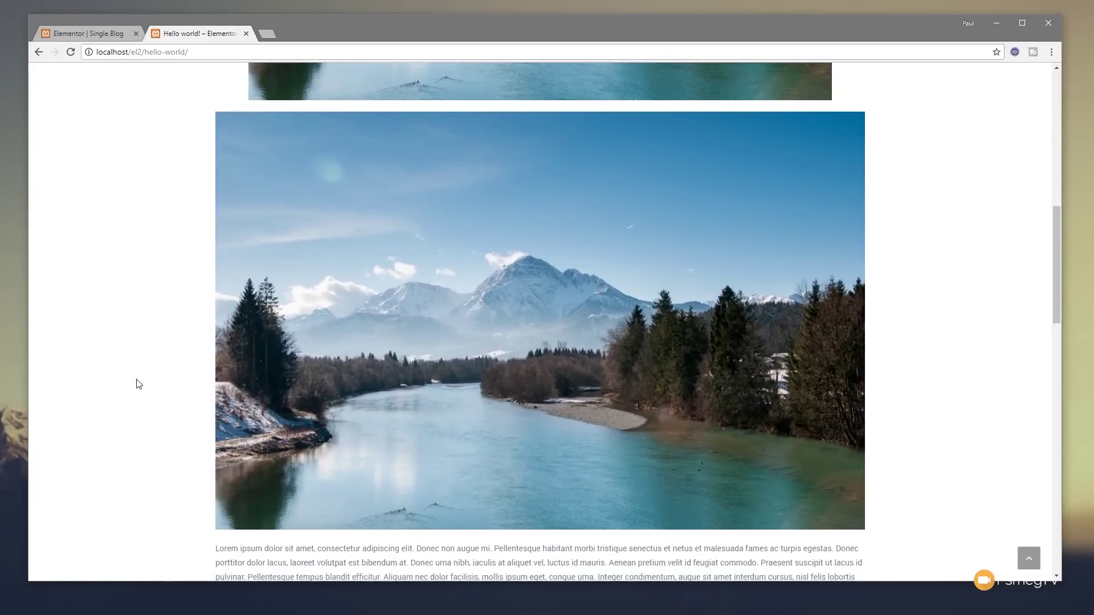
scroll(136, 379, up, 10)
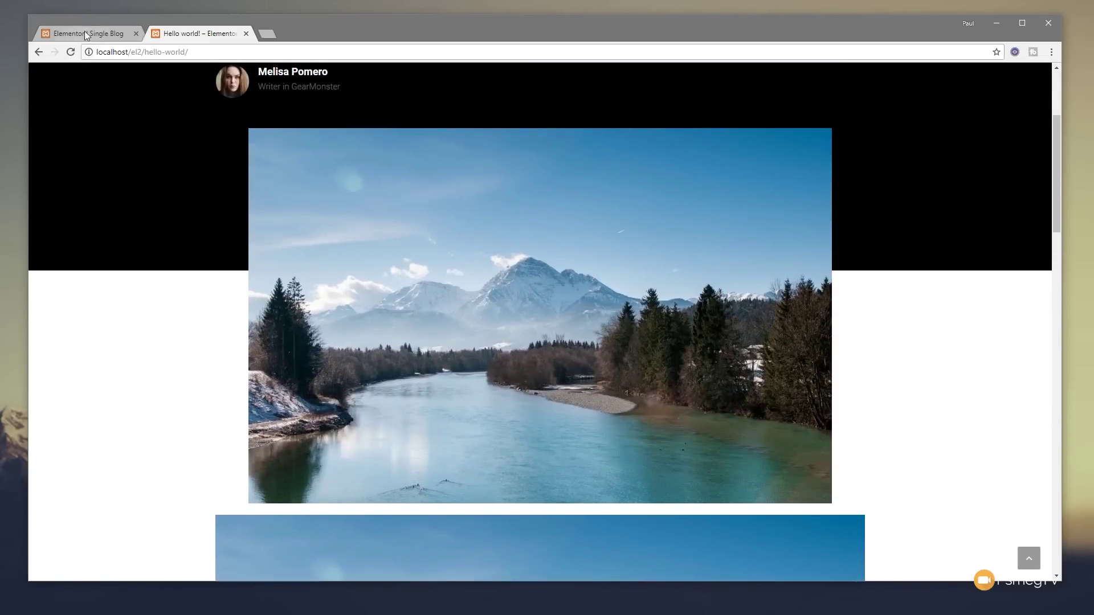
Exit the Single Blog template to the WordPress dashboard and update it there.
click(85, 33)
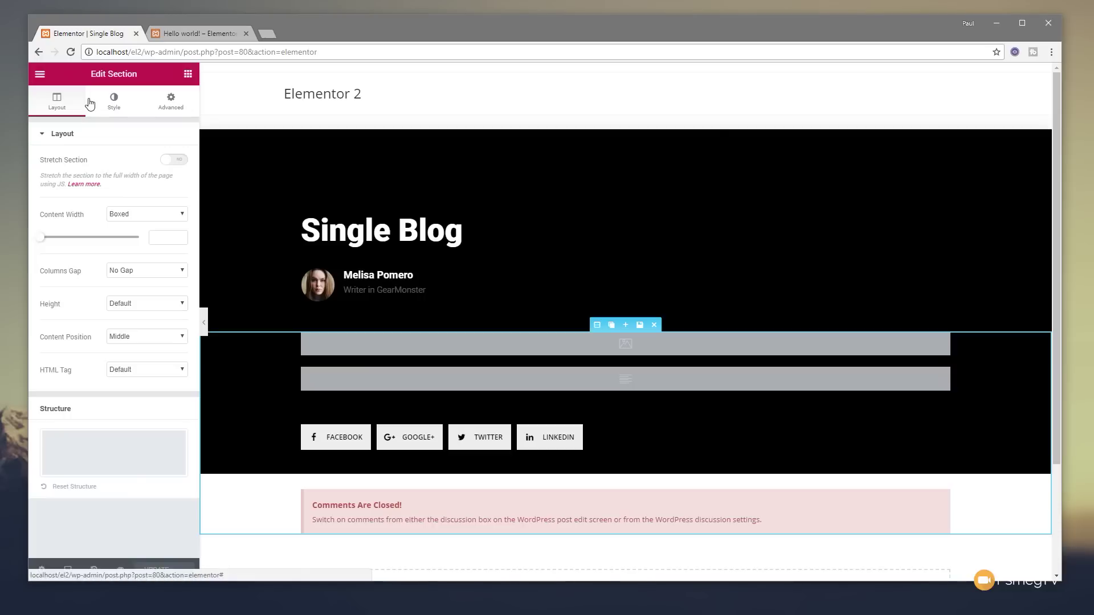
click(40, 74)
click(88, 310)
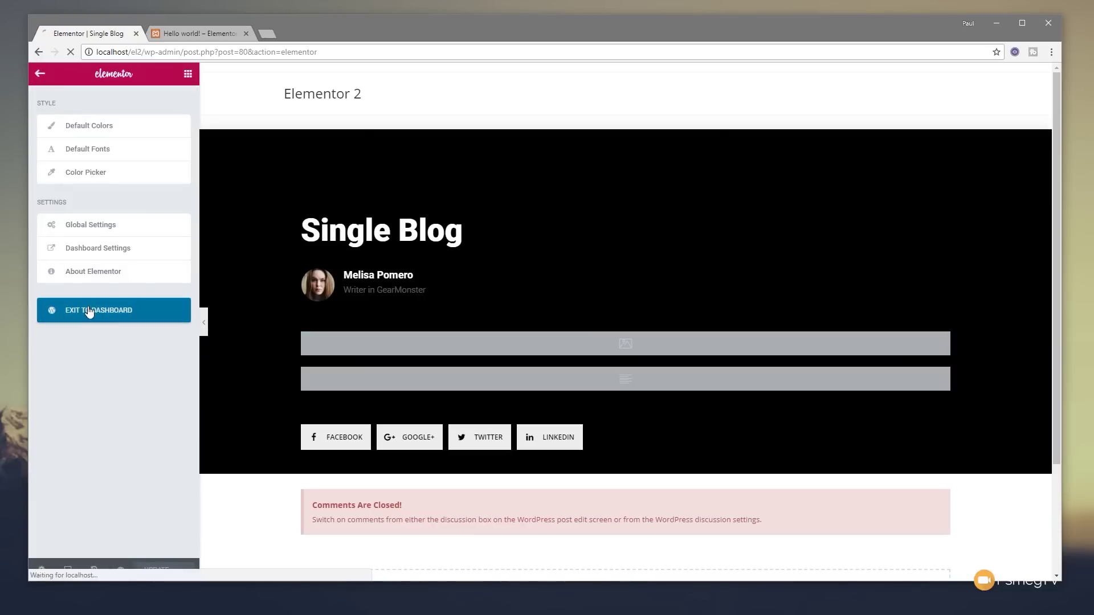
click(1014, 254)
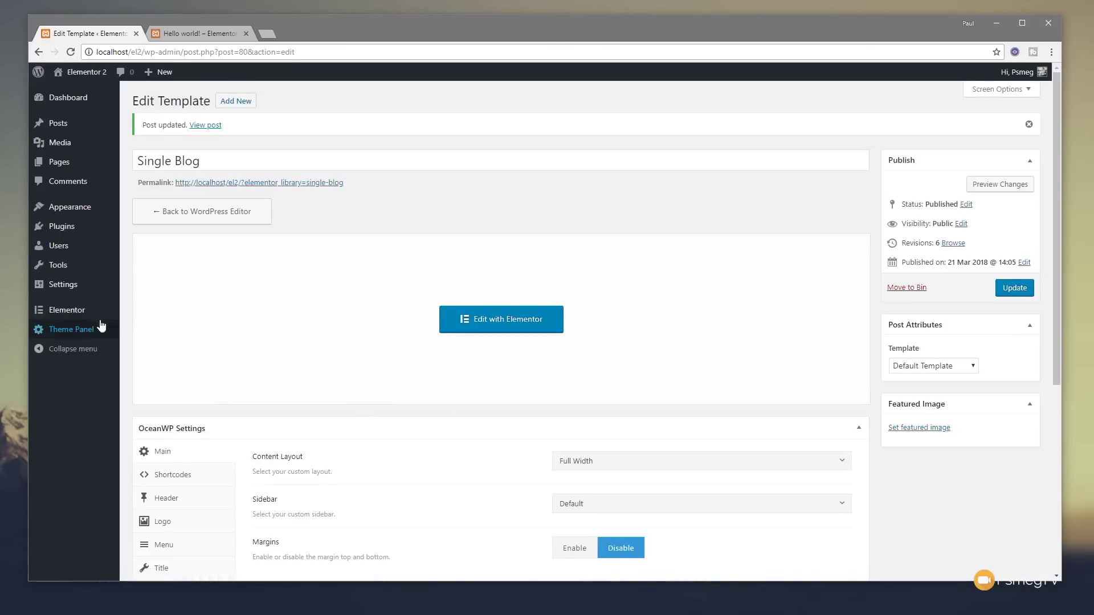
Open Elementor's My Templates and show only the Archive templates.
mouse_move(68, 317)
click(137, 314)
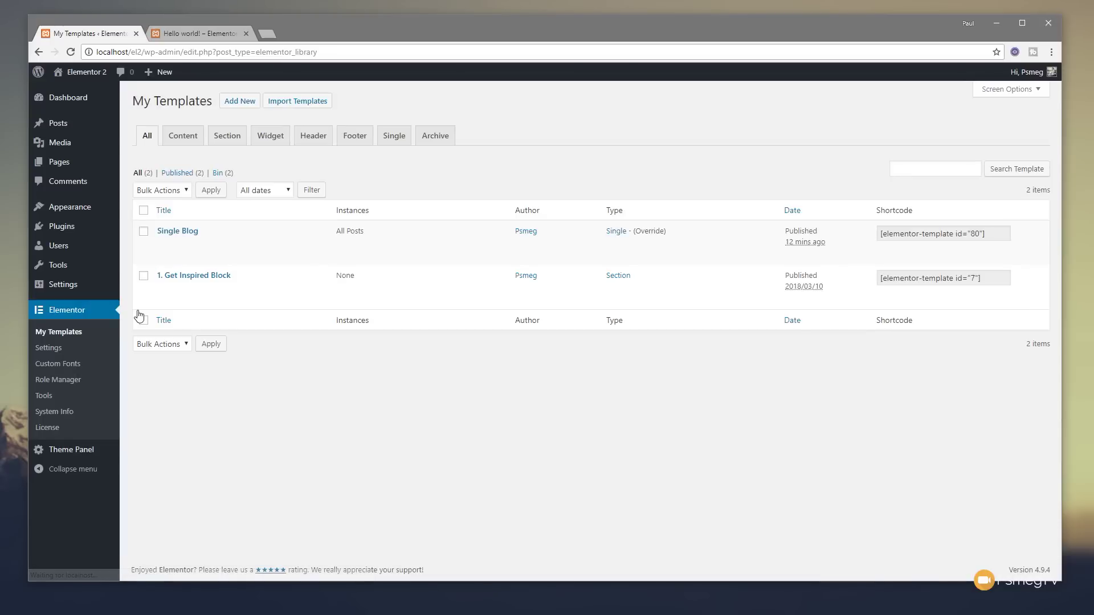
click(433, 139)
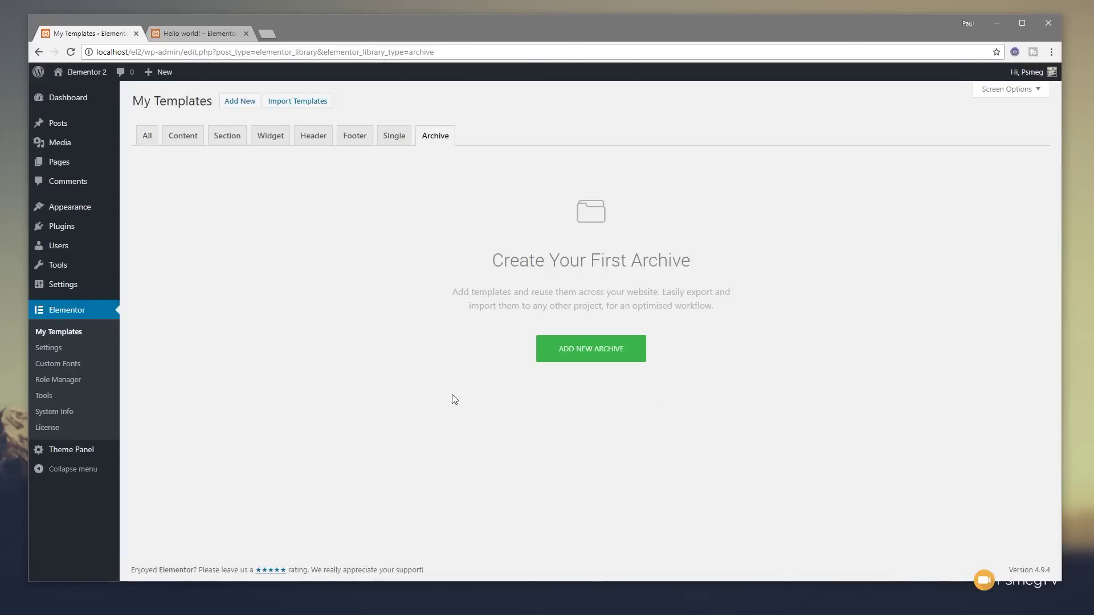
Create an Archive (Override) template named Blog Archive and insert the Design Blog block into it.
click(624, 356)
click(578, 359)
text(Blog Archive)
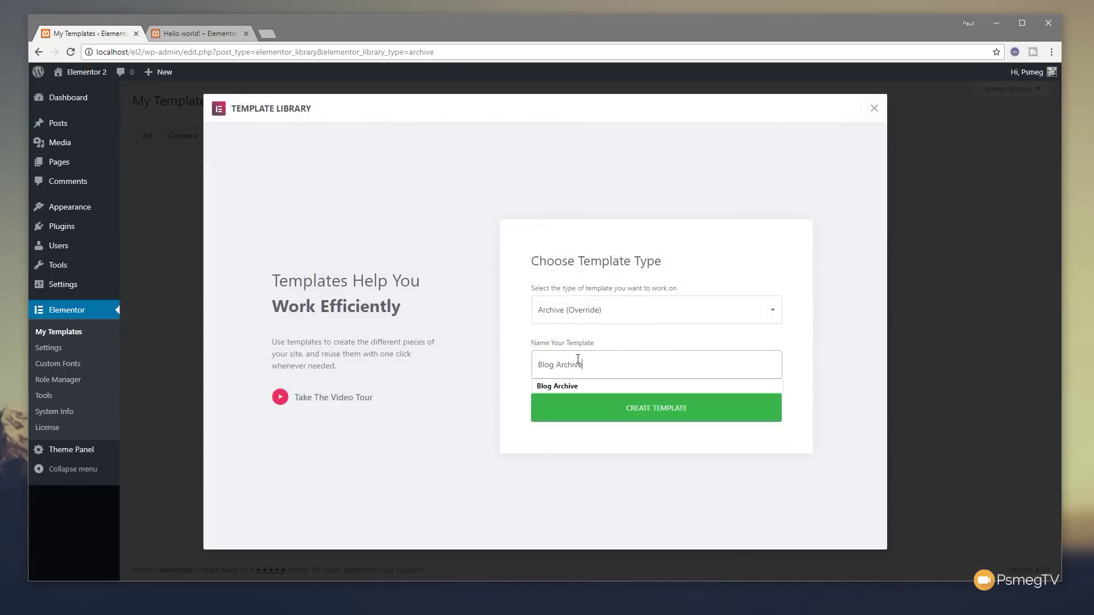
click(602, 320)
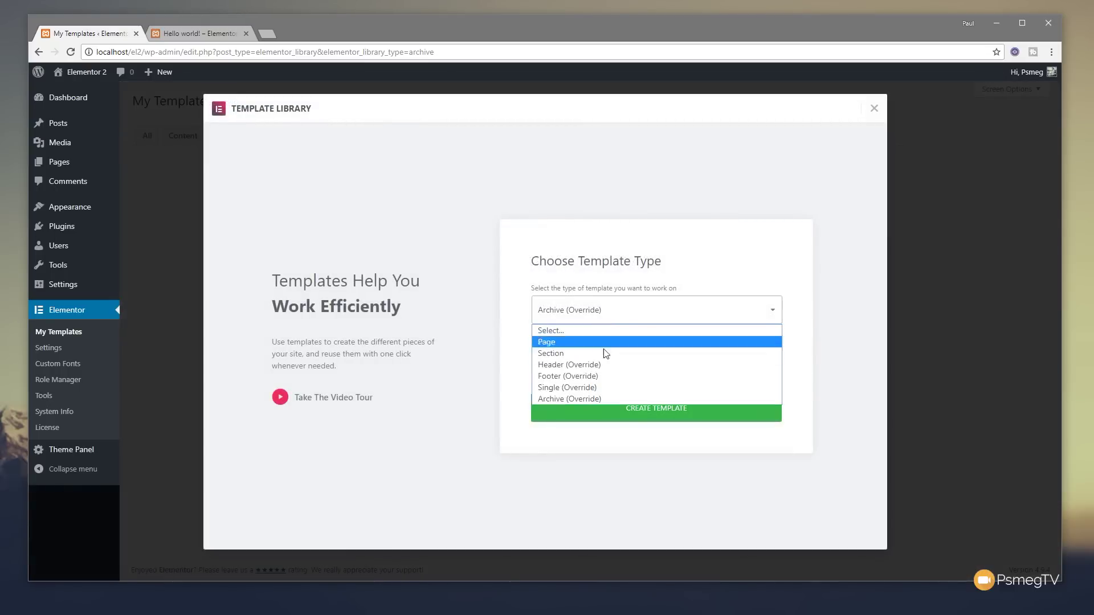
click(600, 401)
click(664, 415)
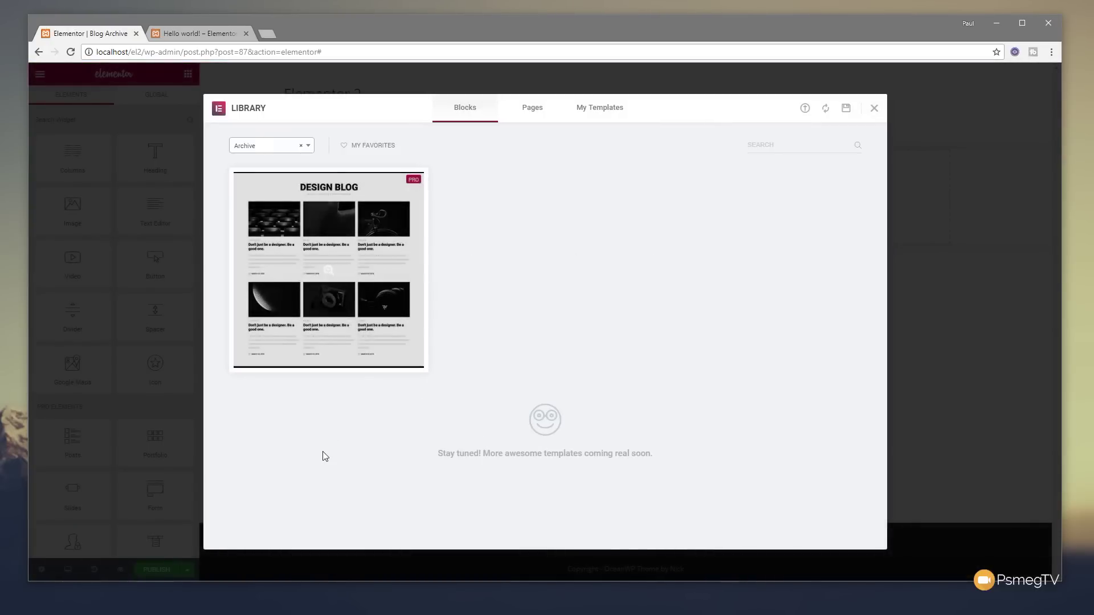
click(250, 370)
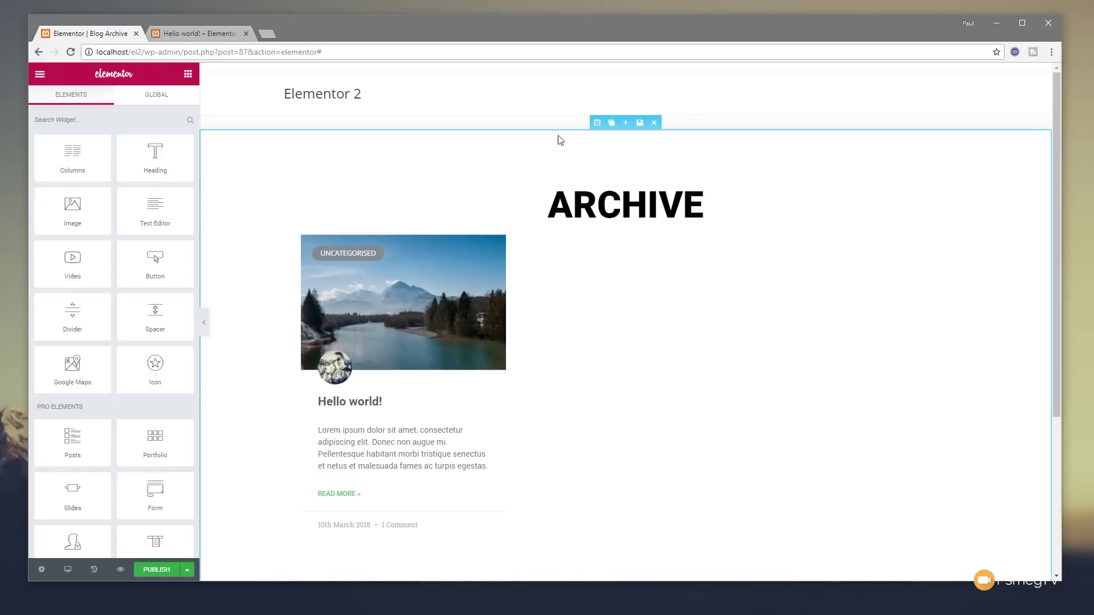
Add a new single-column section above the archive heading section.
click(596, 124)
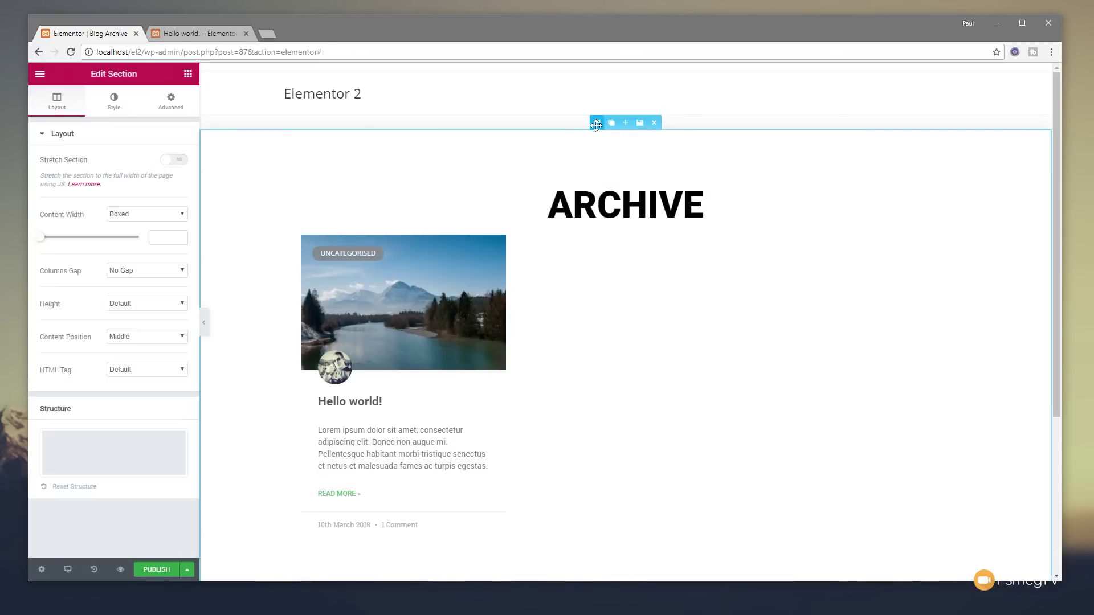
click(625, 123)
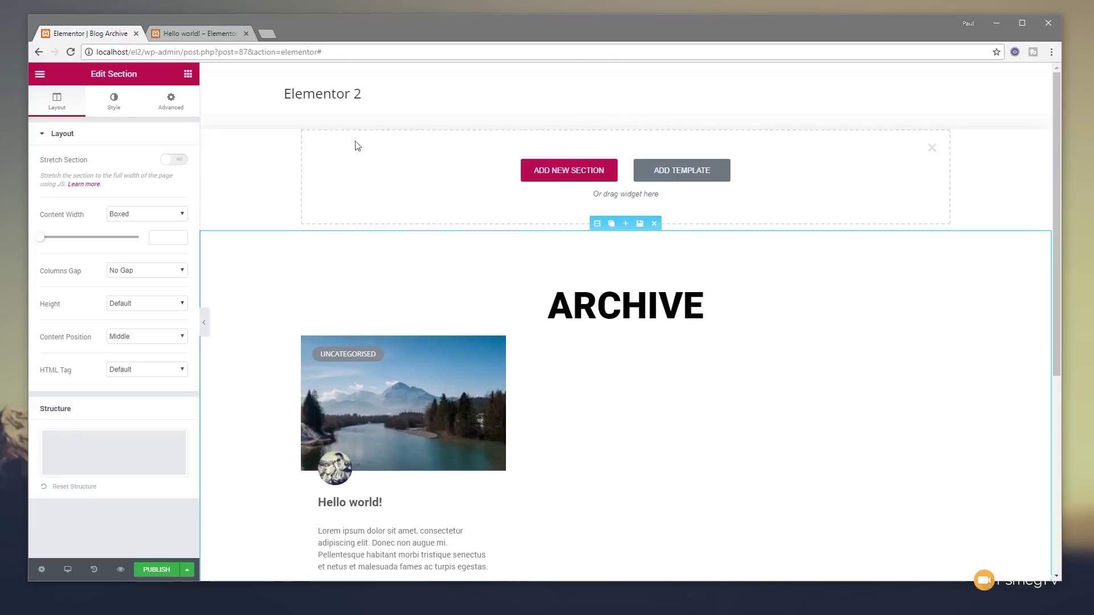
click(571, 174)
click(485, 203)
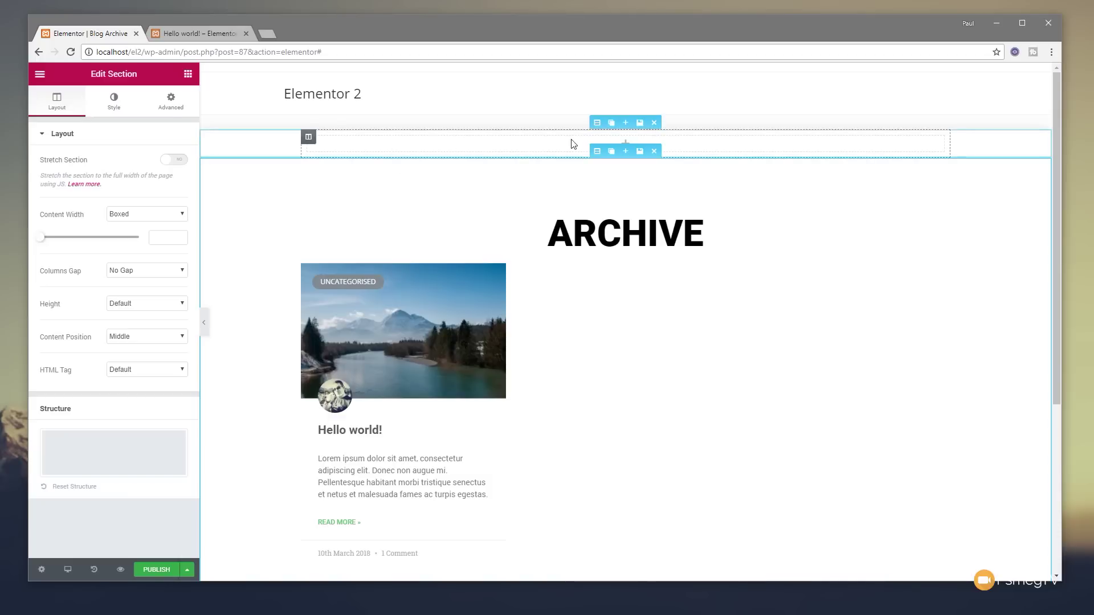
Stretch the new empty section and set its content width to Full Width.
click(597, 124)
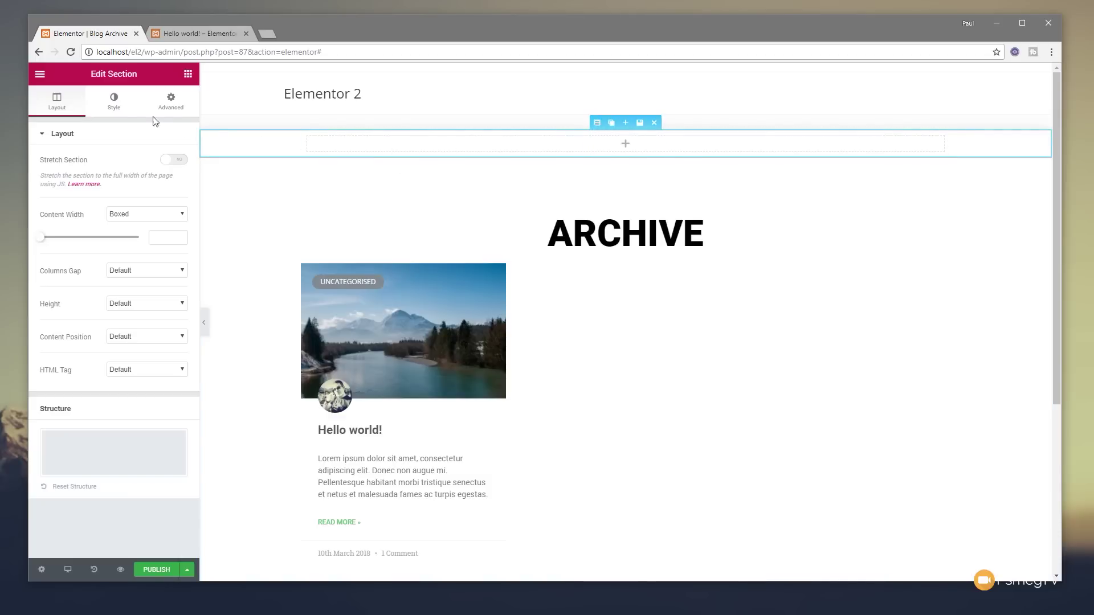
click(174, 160)
click(178, 216)
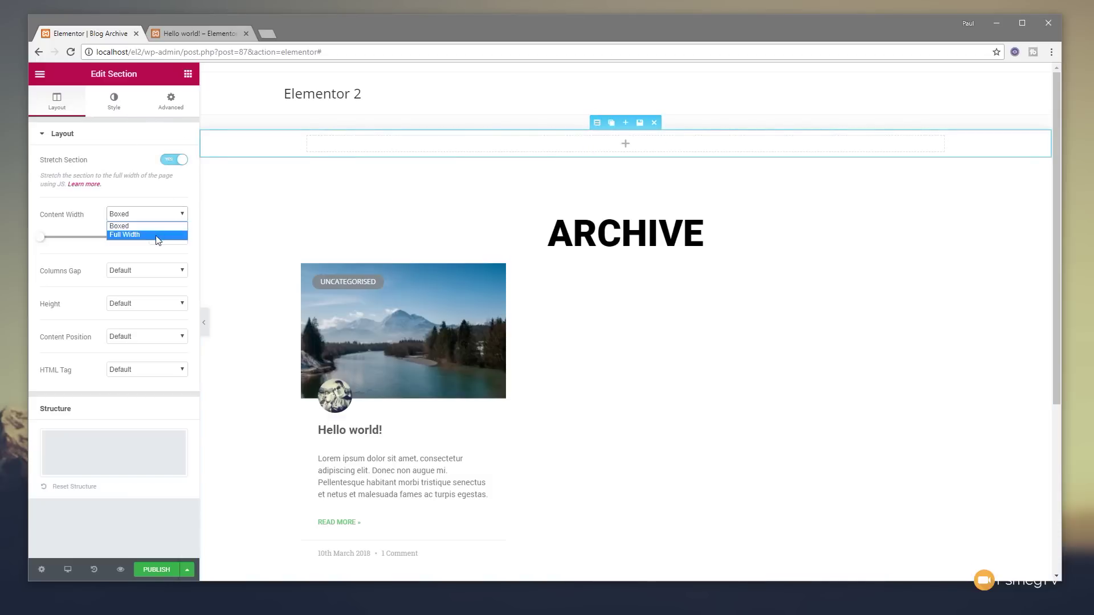
click(159, 237)
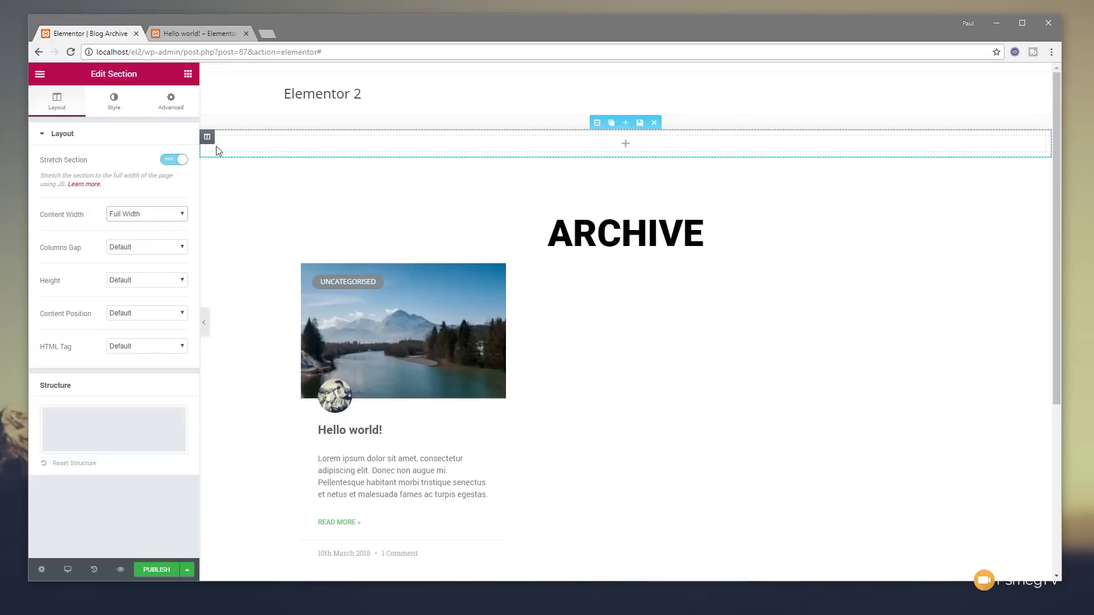
Set all margins of the new section's column to 0.
click(207, 138)
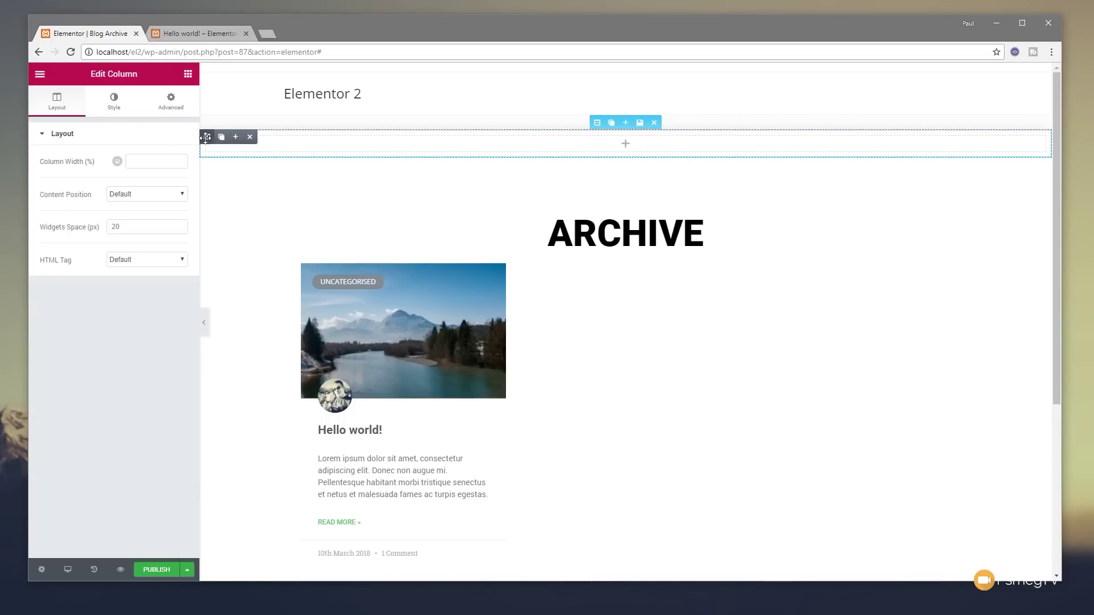
click(174, 109)
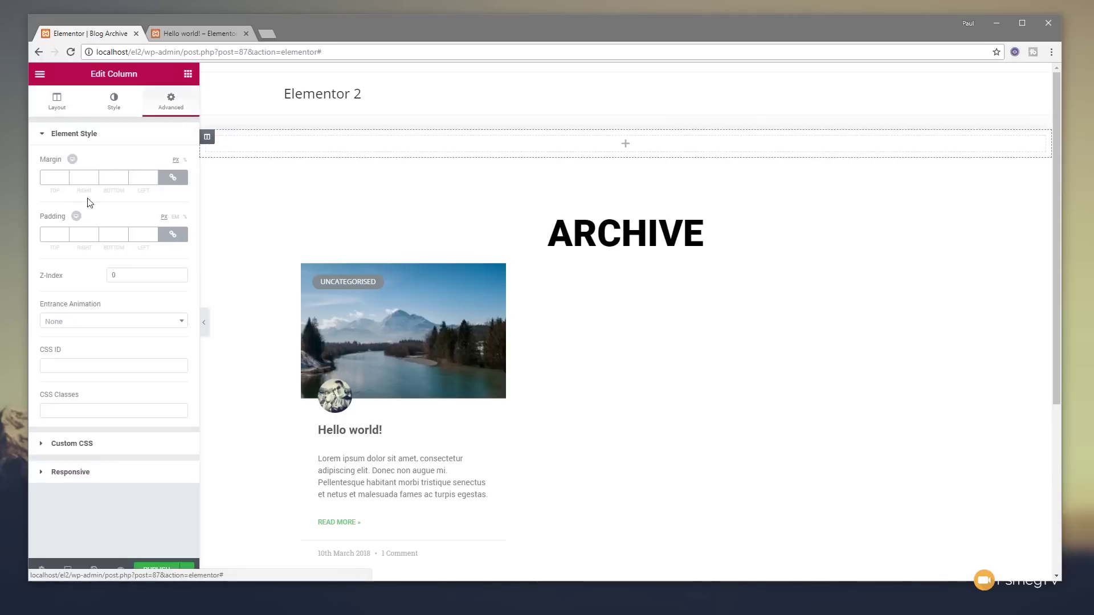
click(53, 178)
text(0)
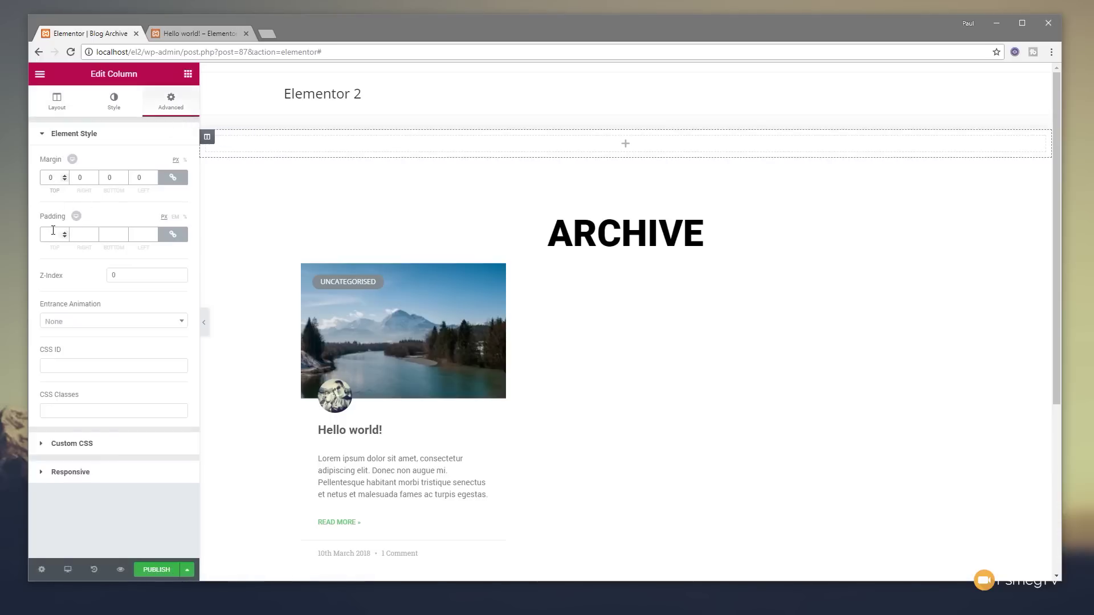
click(229, 154)
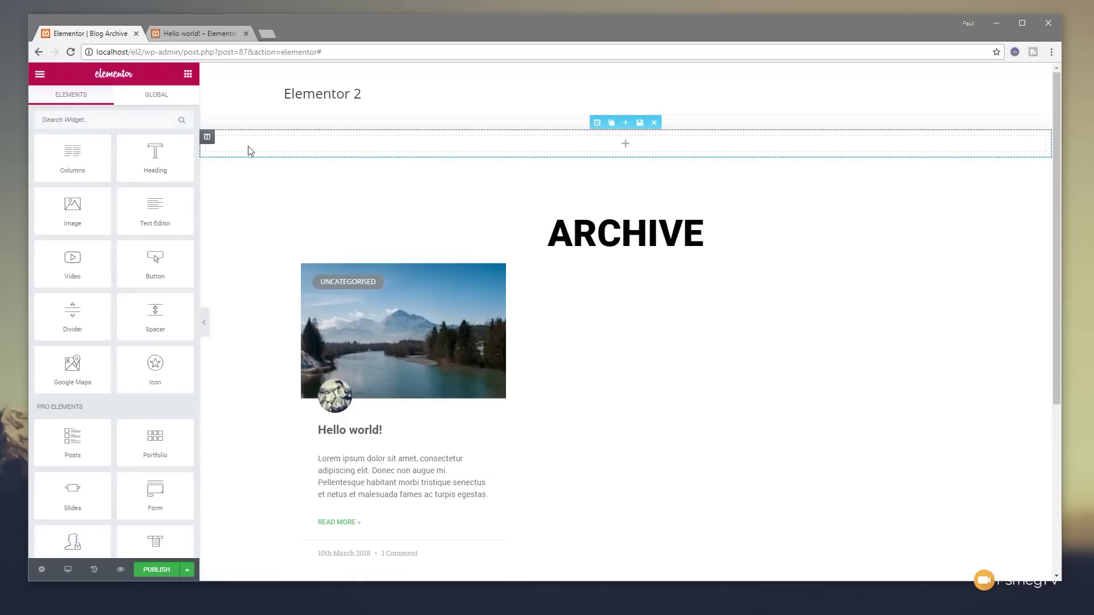
Set the image bh4.jpg from the media library as the new section's background.
click(598, 124)
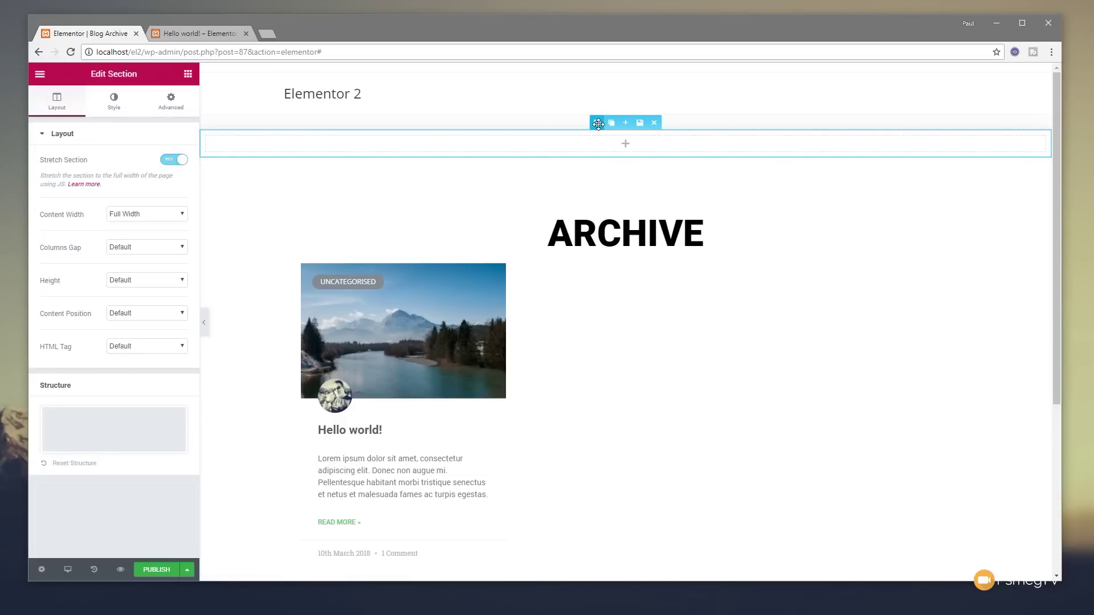
click(109, 106)
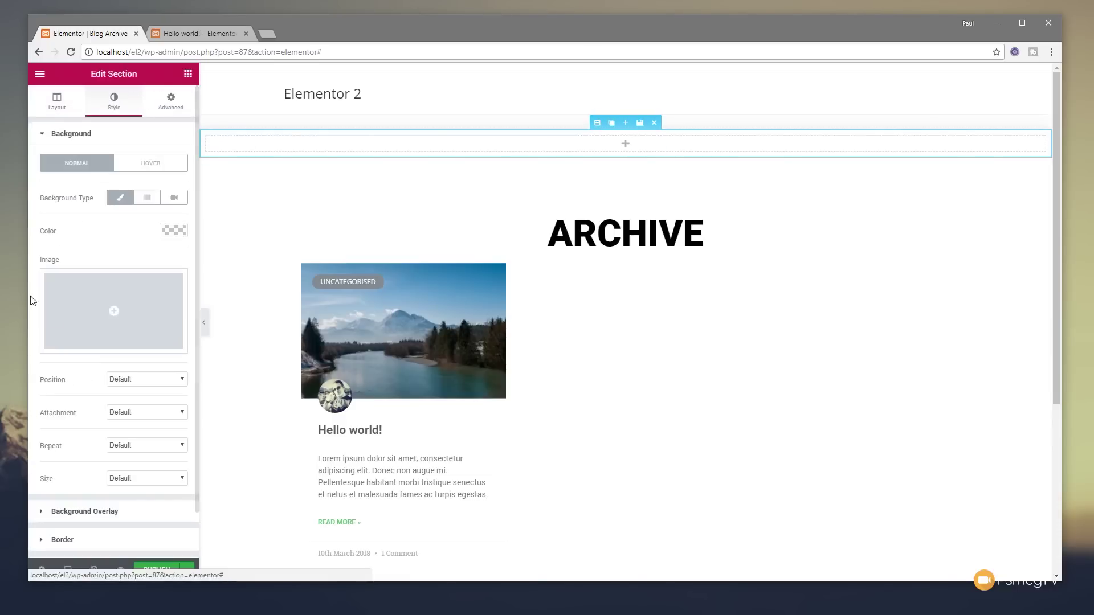
click(131, 313)
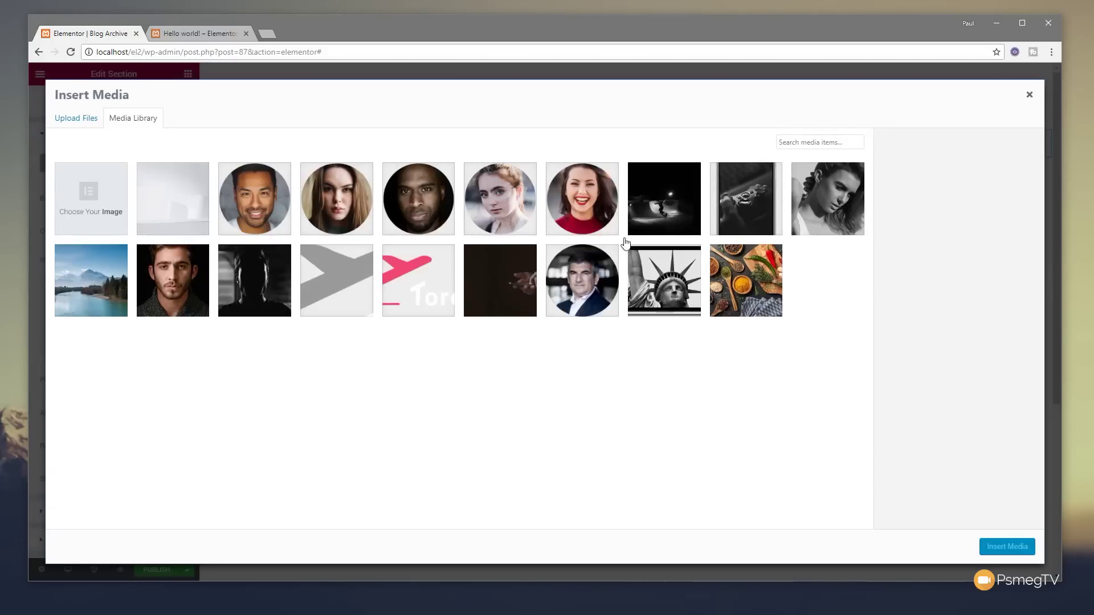
click(680, 215)
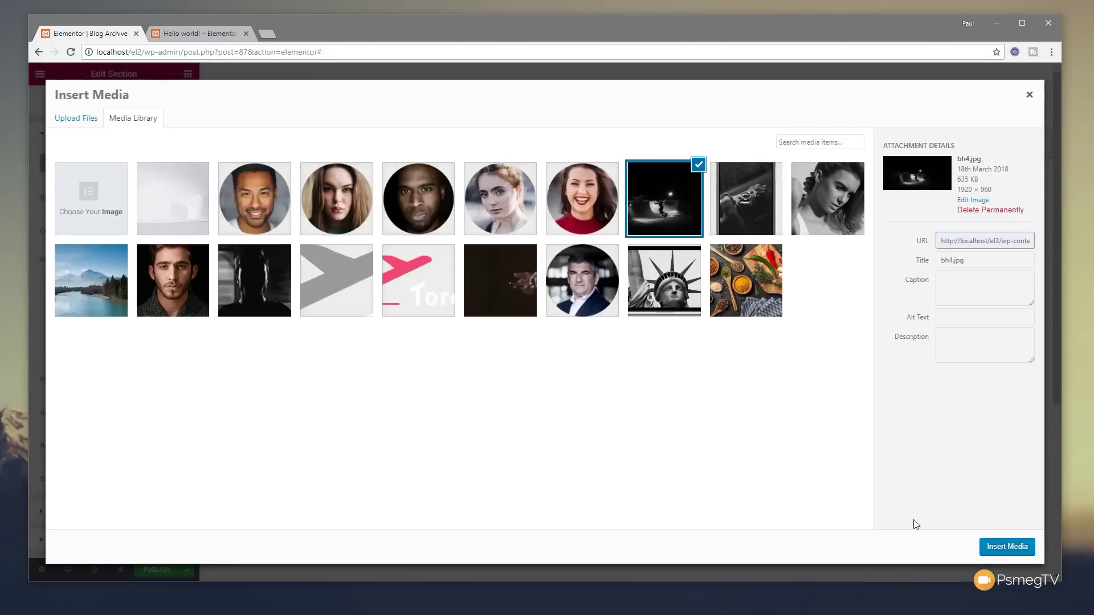
click(991, 547)
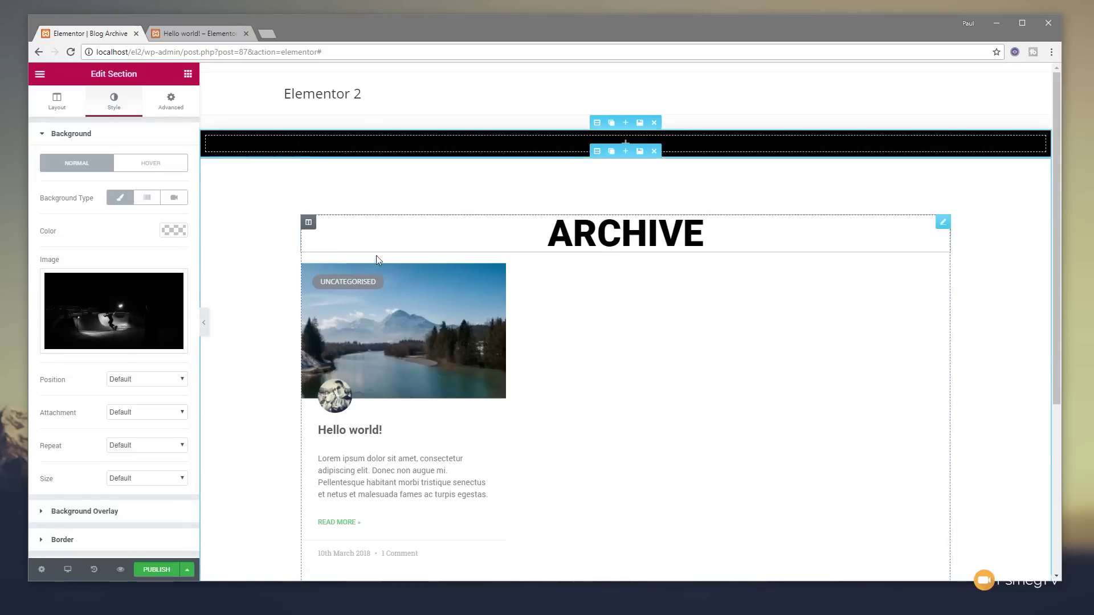
Set the section's background image to Center Center position, Scroll attachment, No-repeat and Cover size.
click(156, 382)
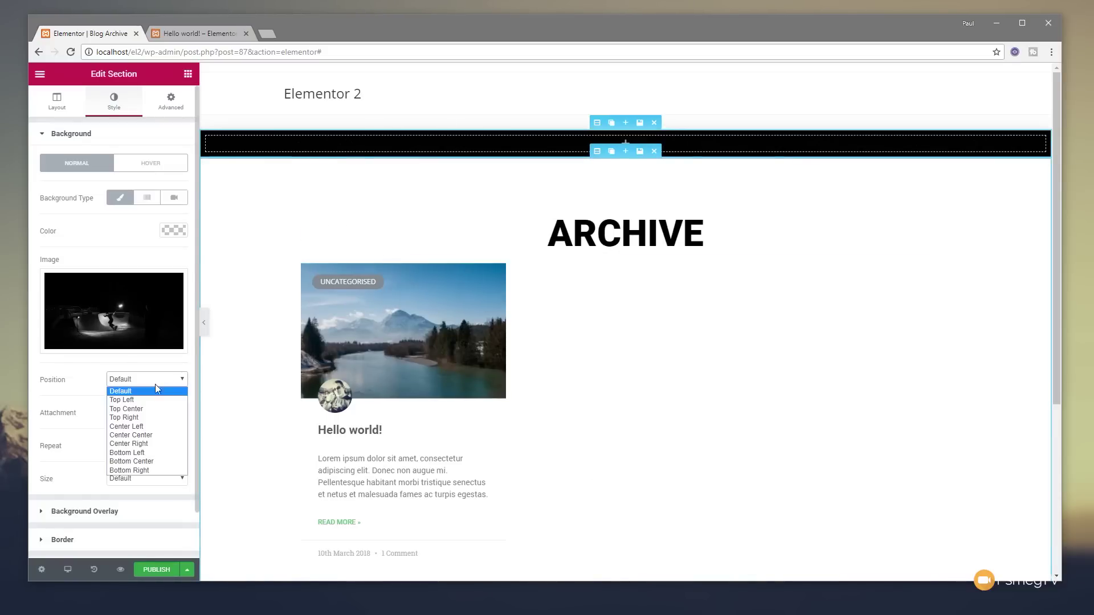
click(145, 436)
click(142, 413)
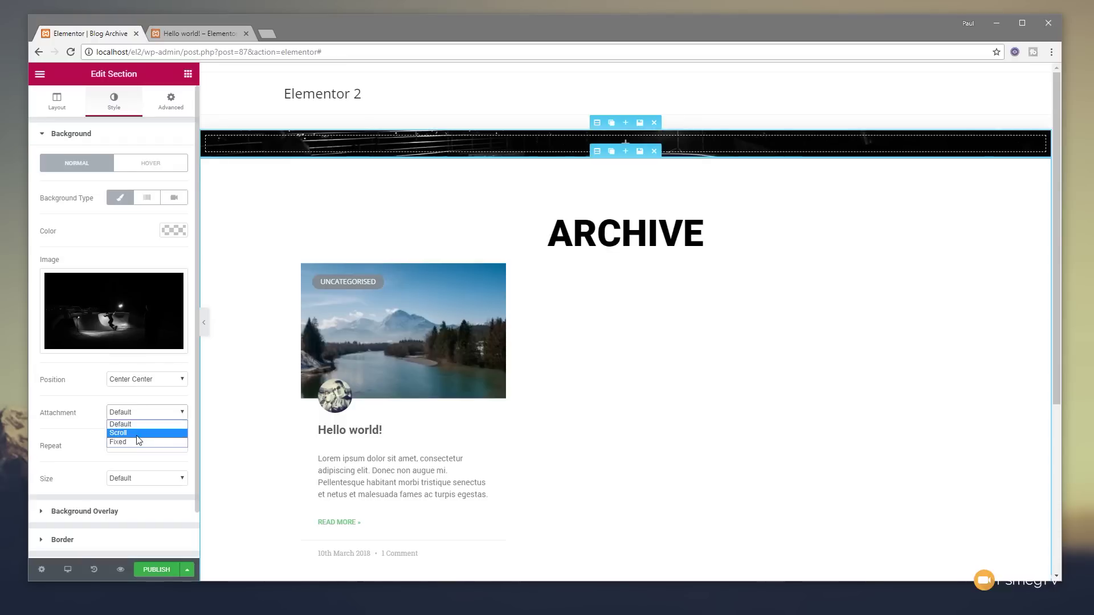
click(137, 438)
click(144, 446)
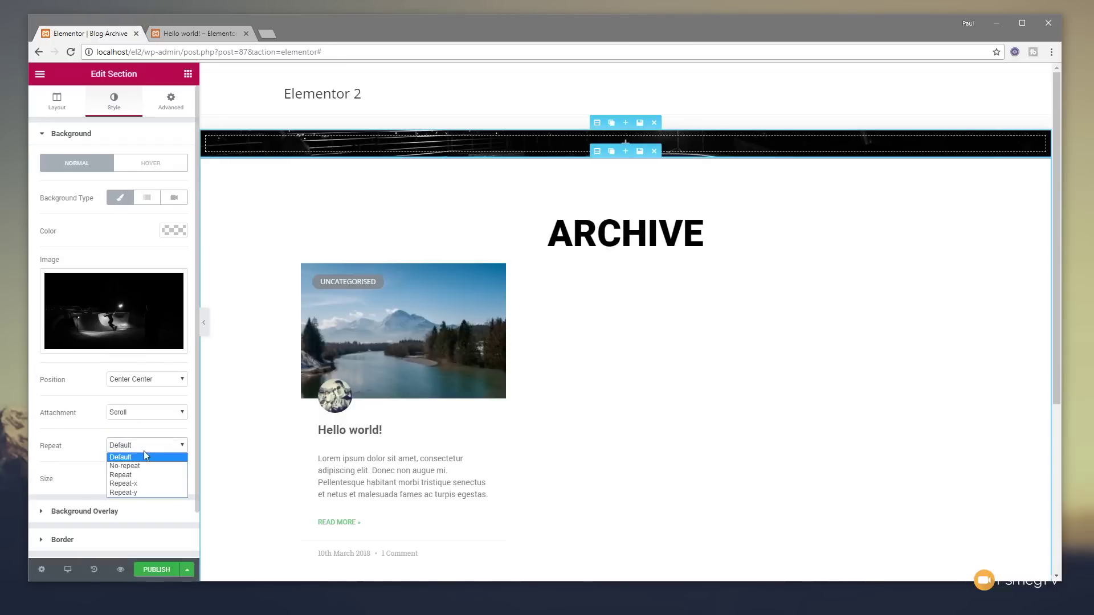
click(145, 468)
click(147, 479)
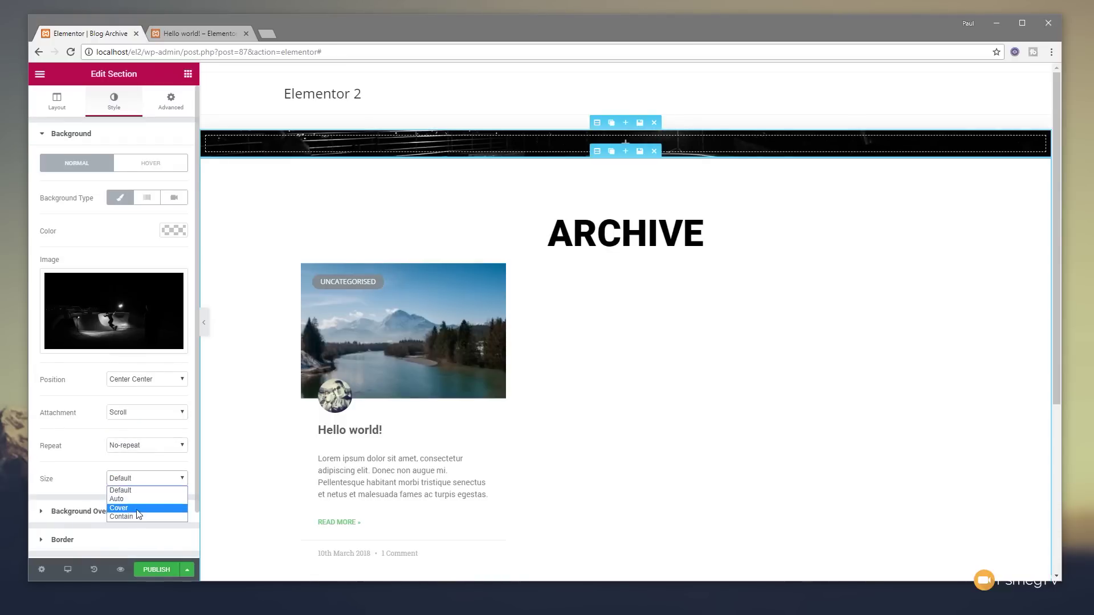
click(139, 509)
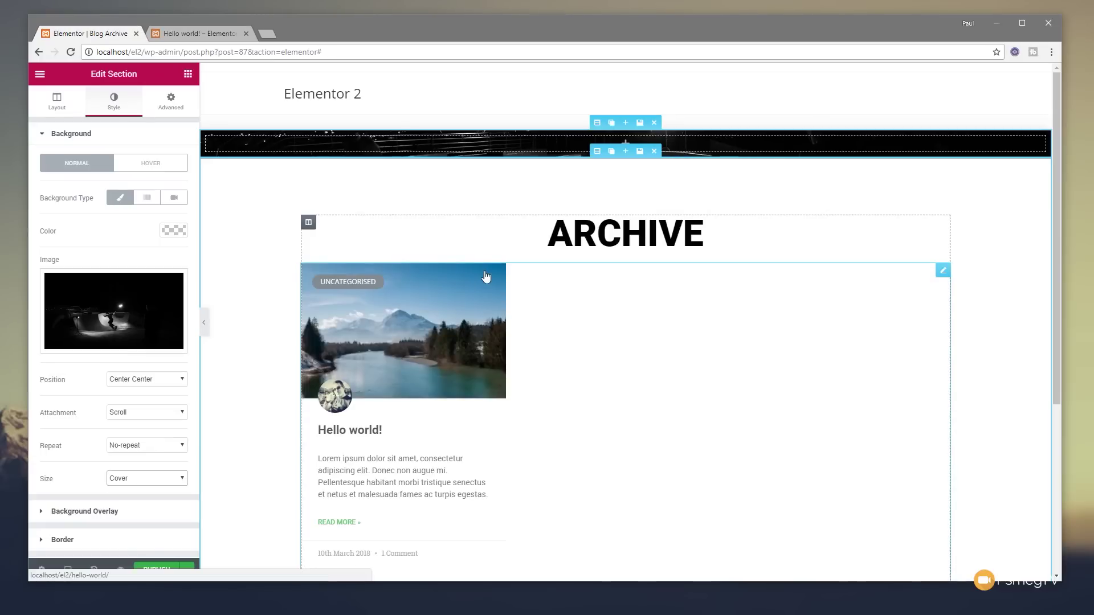
Add a Heading widget to the background-image section and link its title to the dynamic Archive Title.
click(187, 74)
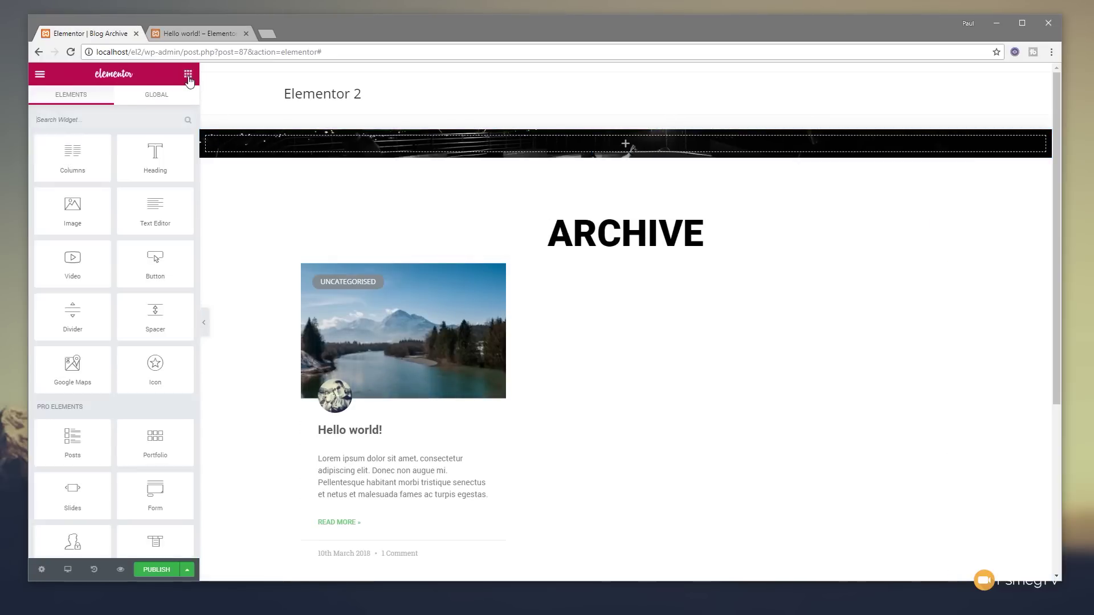
drag(153, 166, 619, 154)
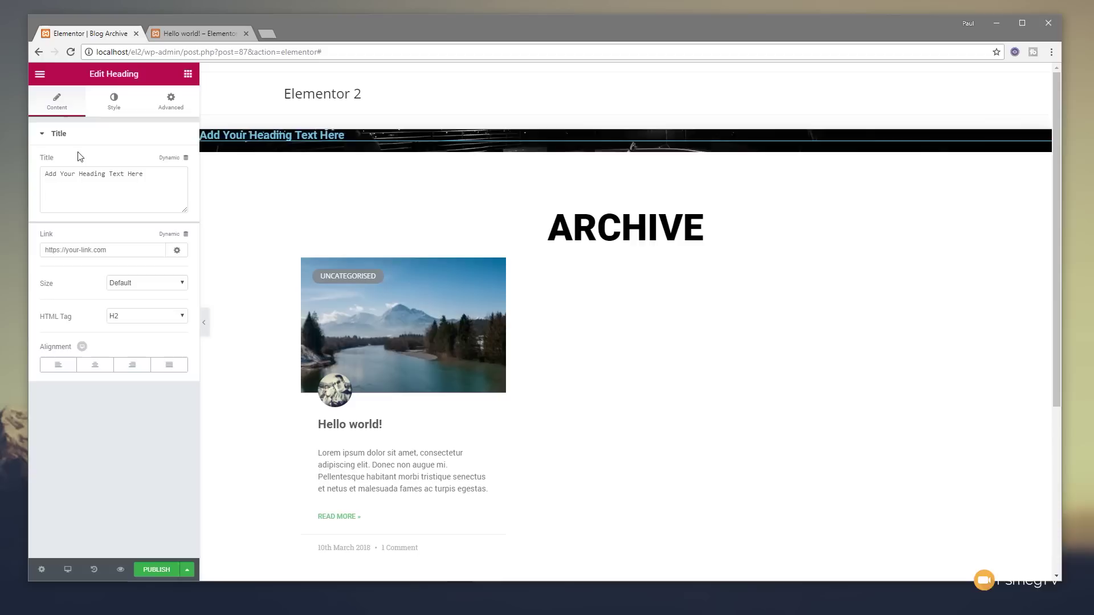
click(177, 165)
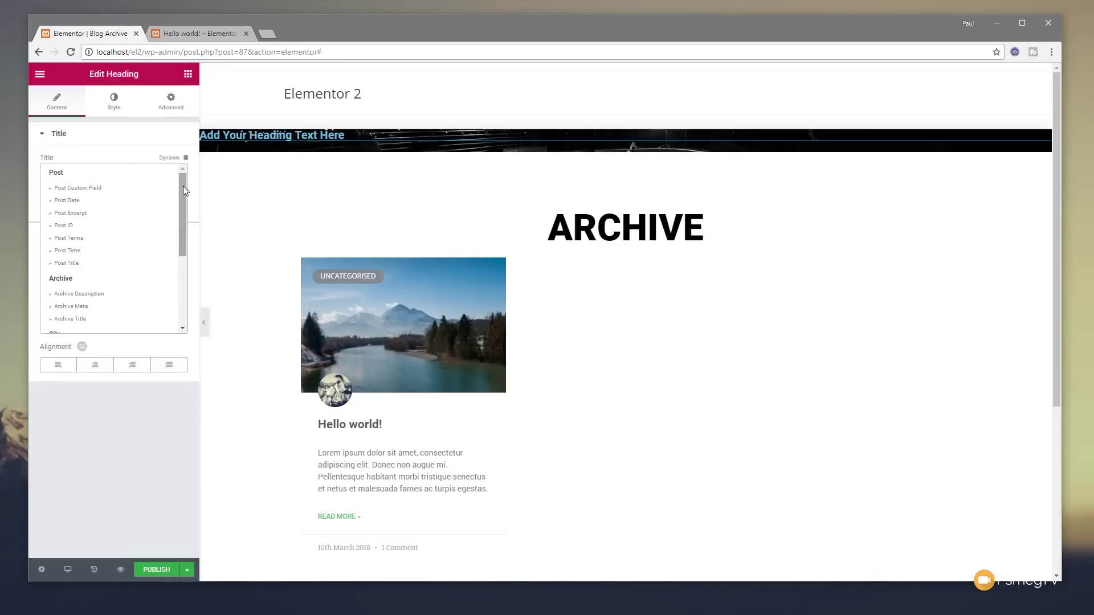
drag(183, 185, 178, 216)
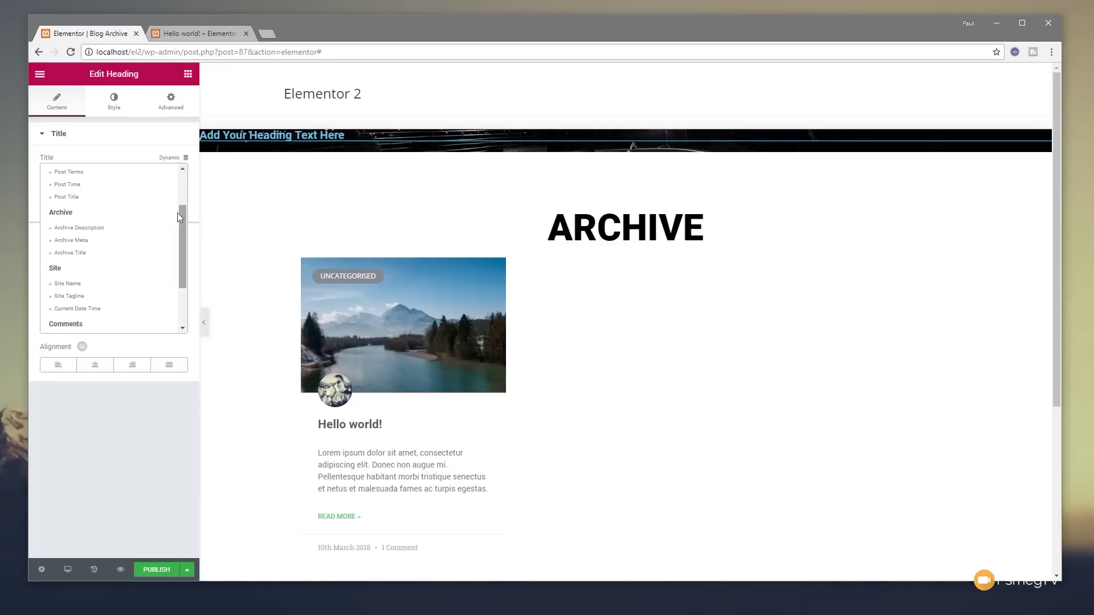
click(98, 257)
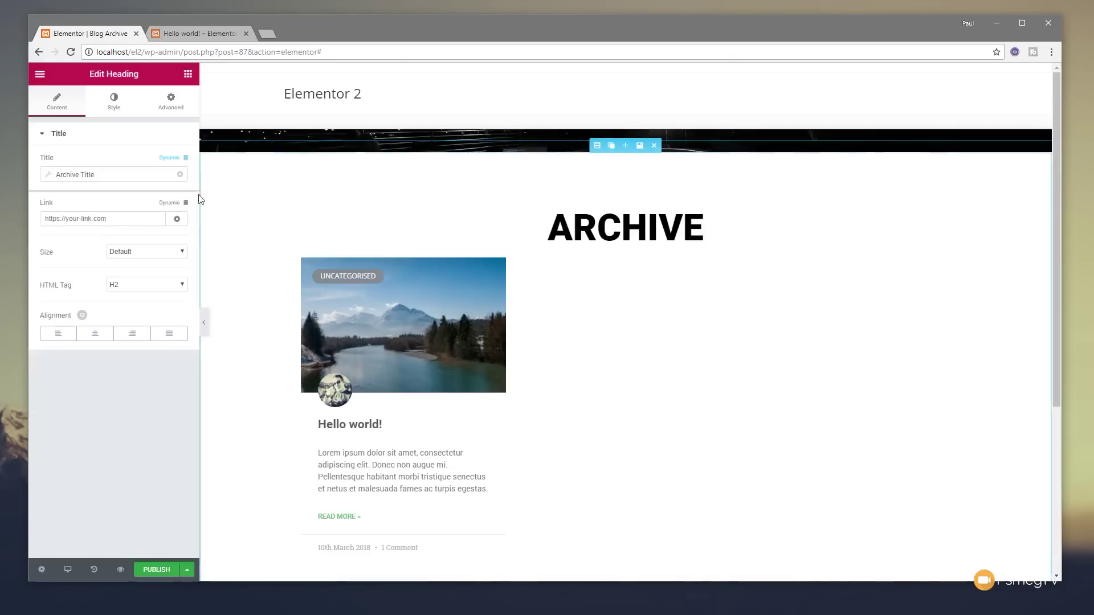
Set the new heading's text color to white (#ffffff).
click(114, 101)
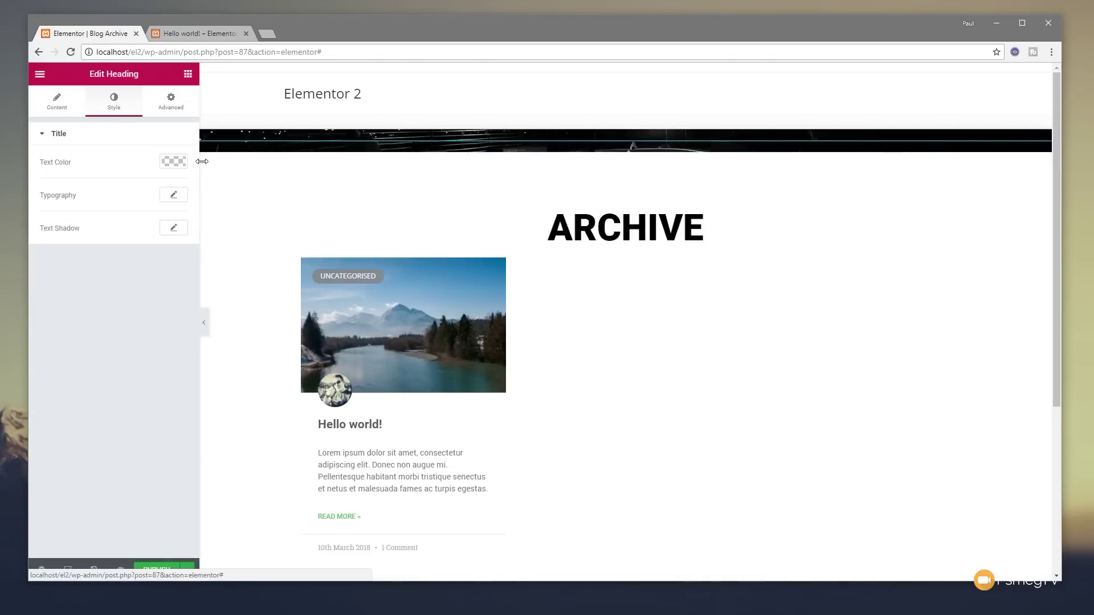
click(168, 161)
click(146, 295)
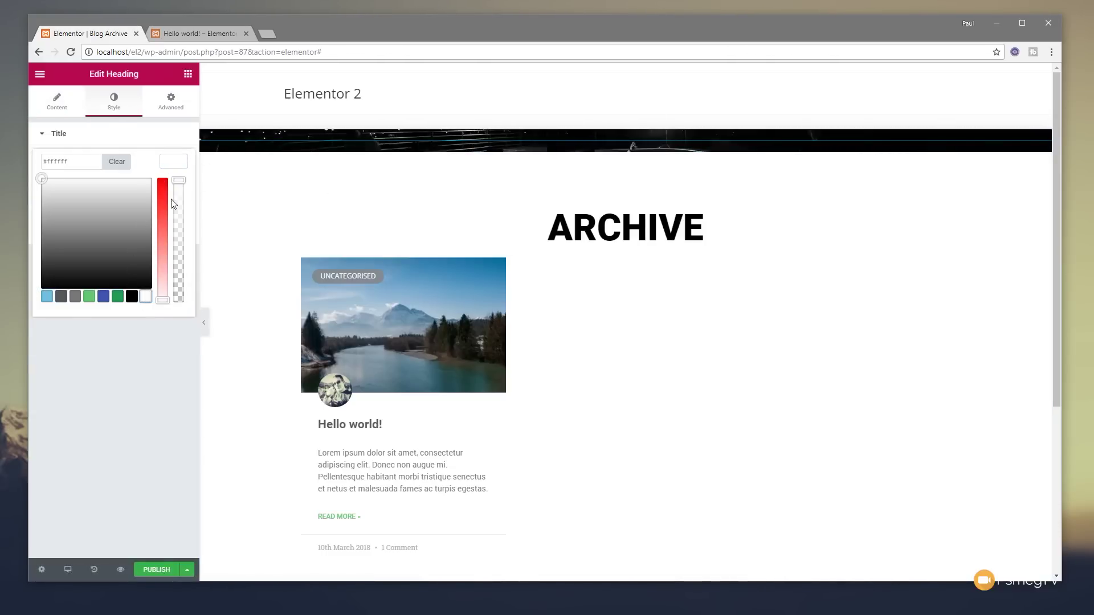
click(174, 162)
Set the heading's font family to Merriweather and its size to 40 px.
click(172, 195)
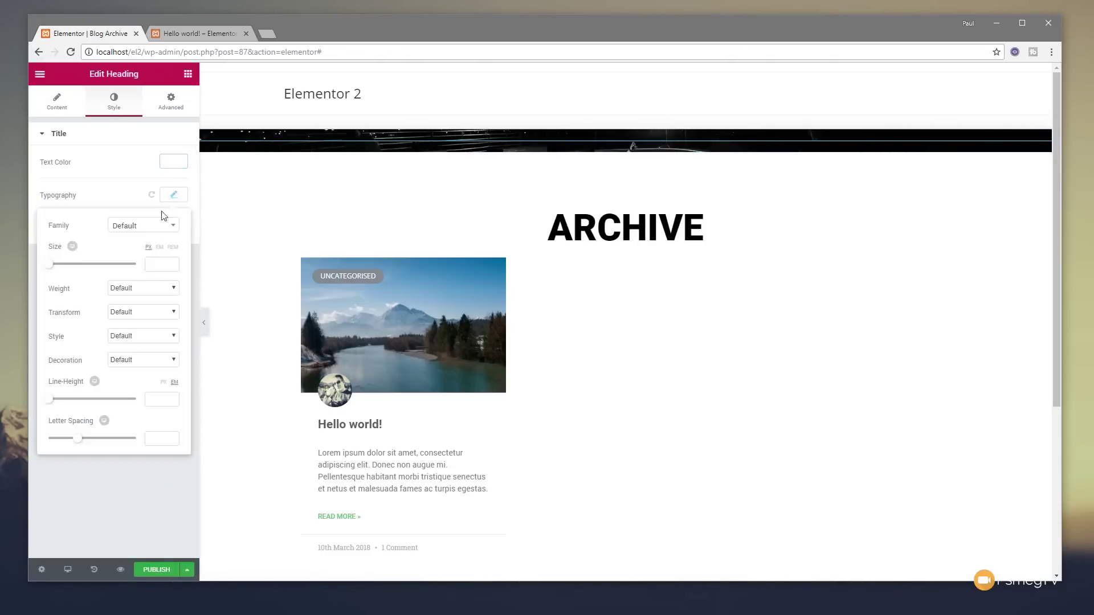
click(143, 227)
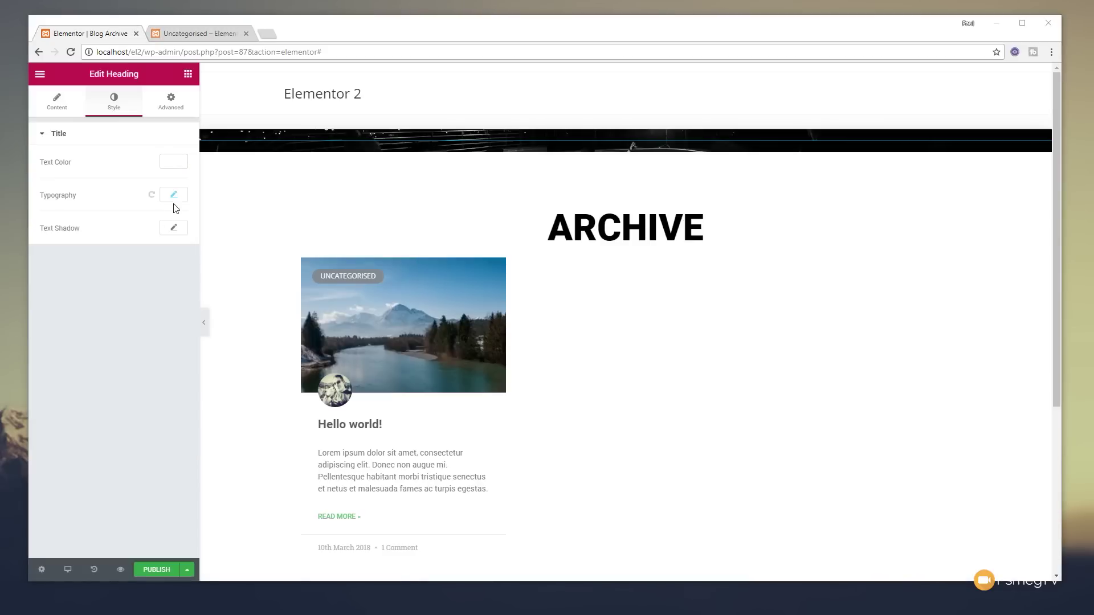
click(181, 198)
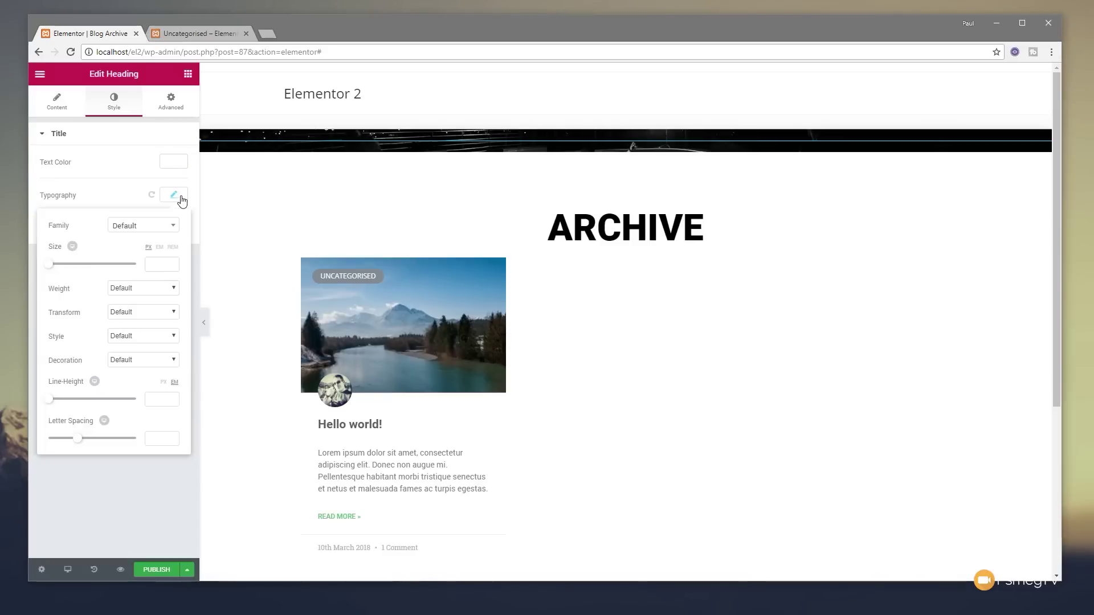
click(165, 228)
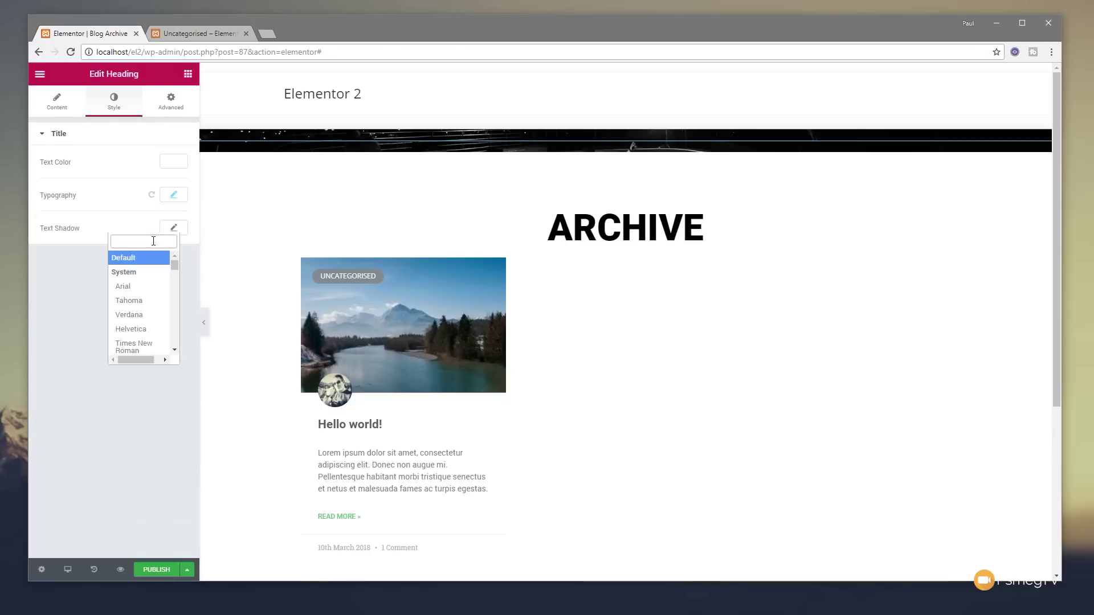
text(merr)
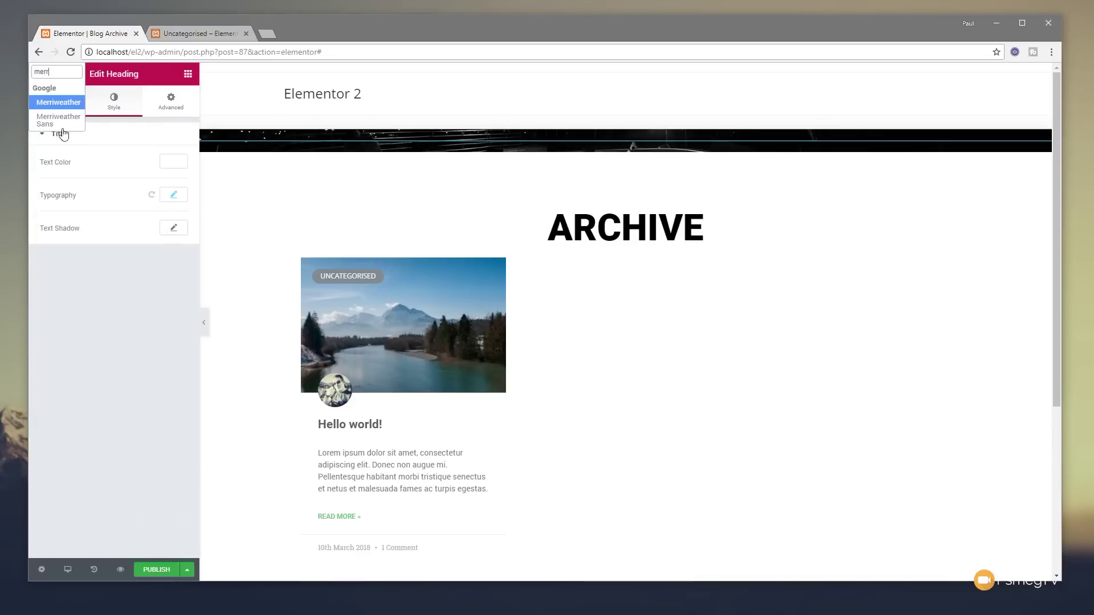
click(57, 112)
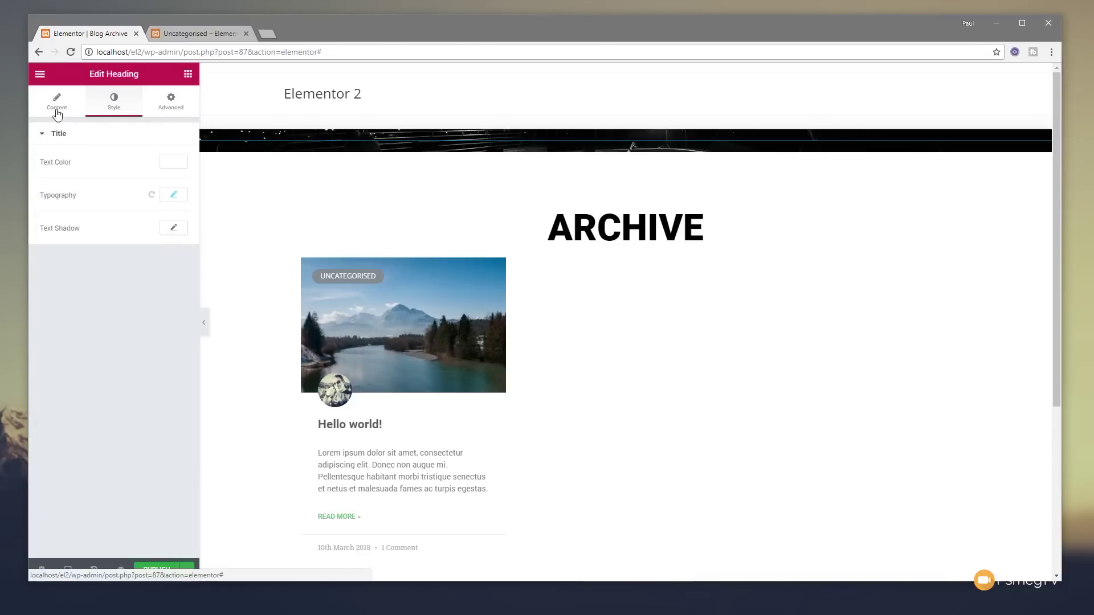
click(173, 196)
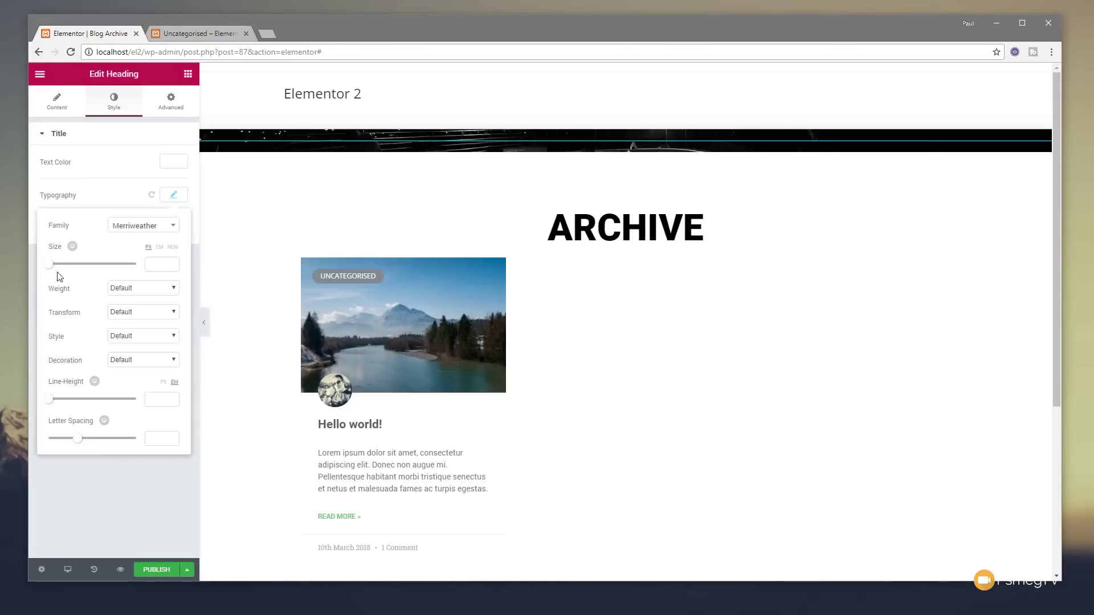
drag(49, 264, 66, 266)
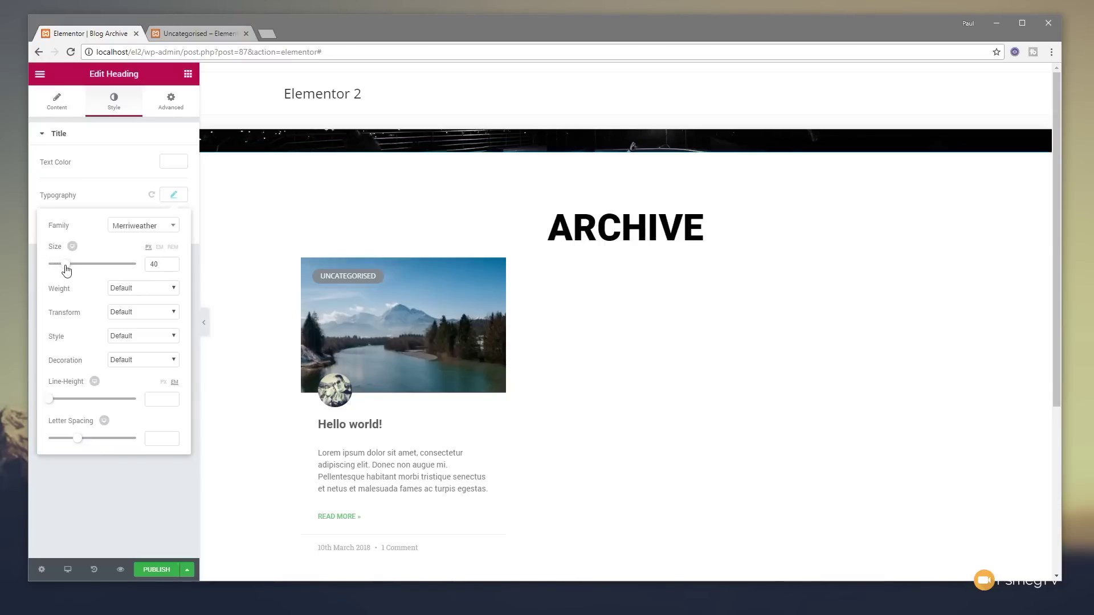
Set the heading's font weight and uppercase transform, and center-align it.
click(151, 292)
click(134, 336)
click(144, 312)
click(131, 330)
click(172, 196)
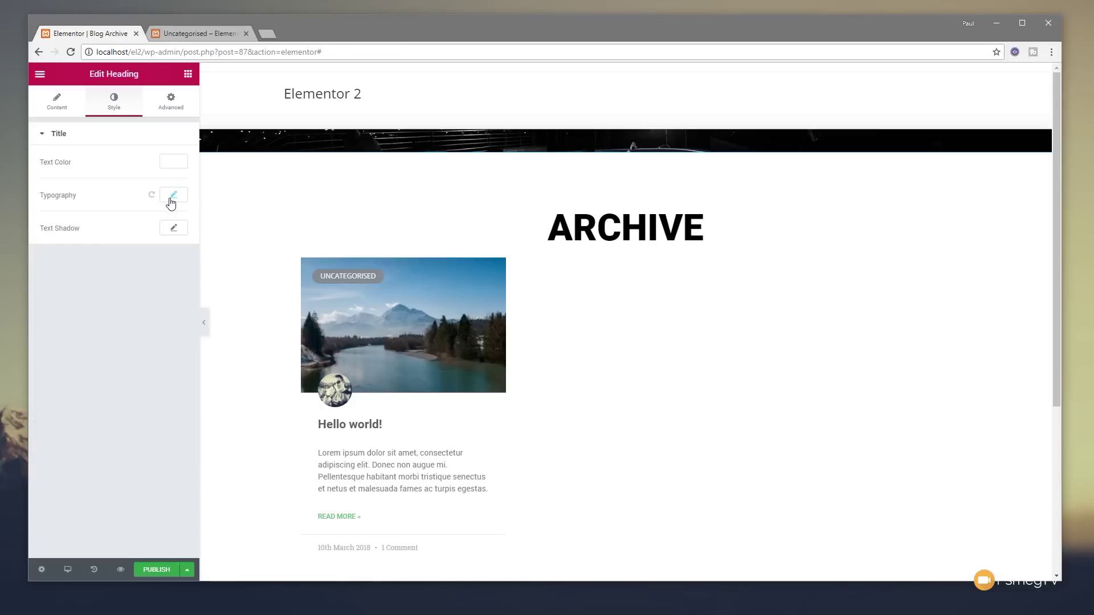
click(57, 103)
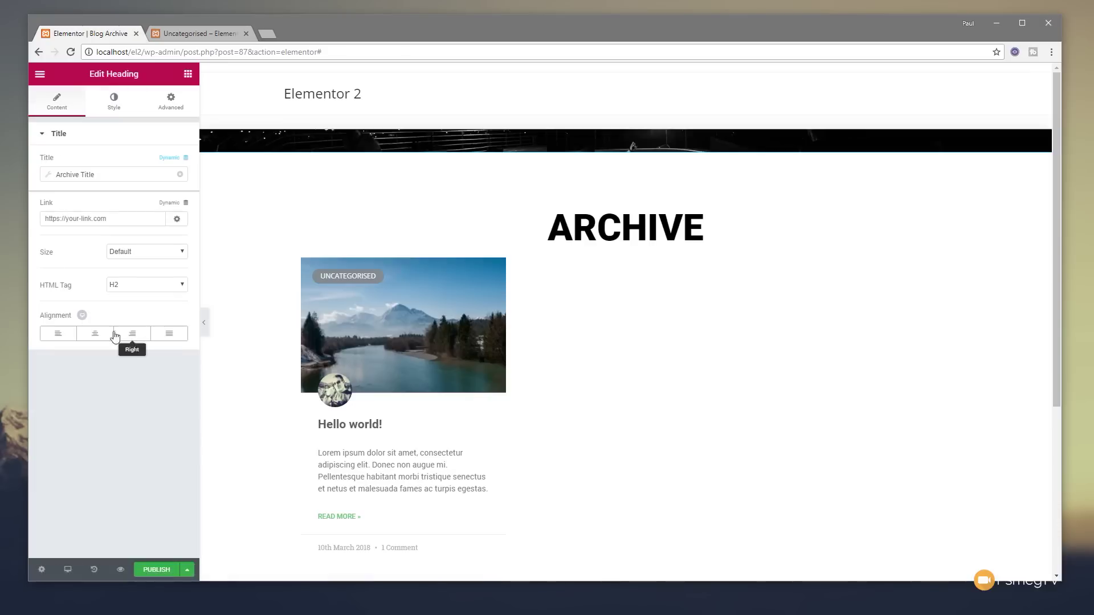
click(96, 335)
Publish the archive template with a display condition that includes All Archives.
click(147, 571)
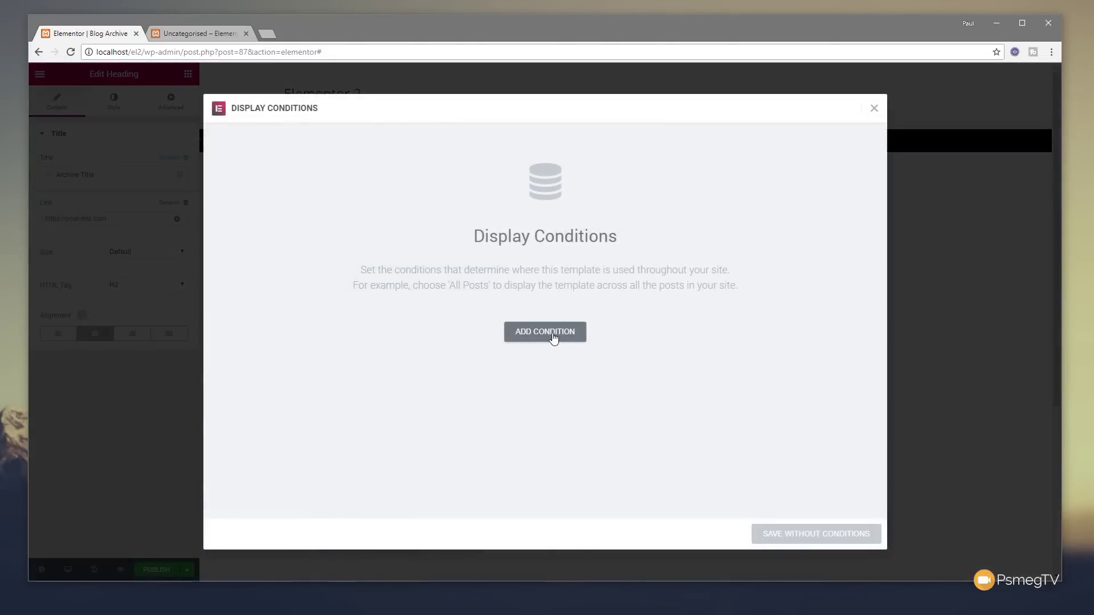
click(553, 339)
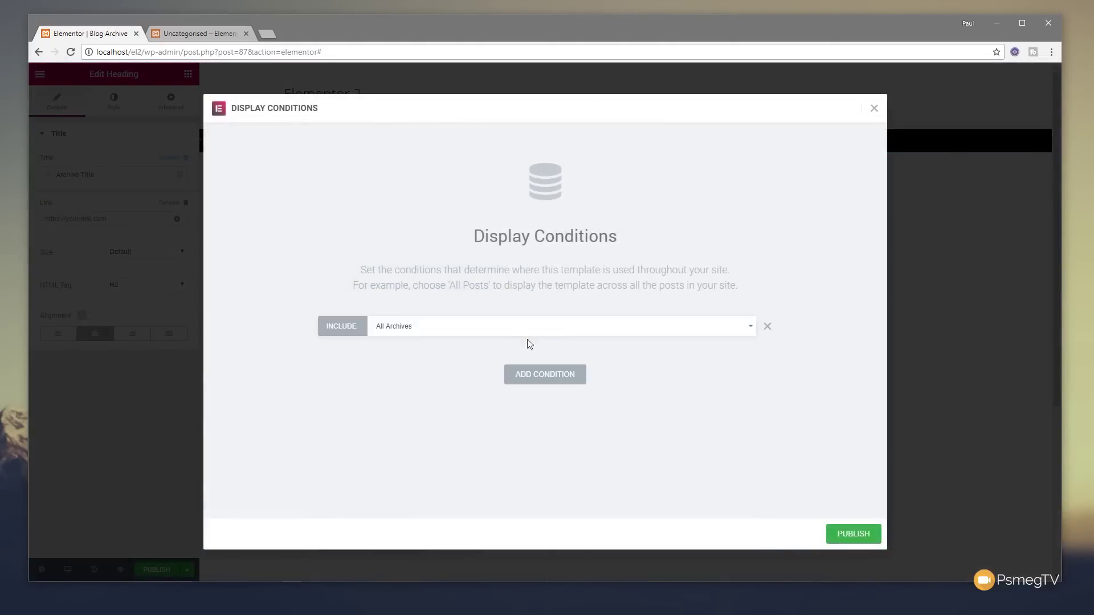
click(590, 333)
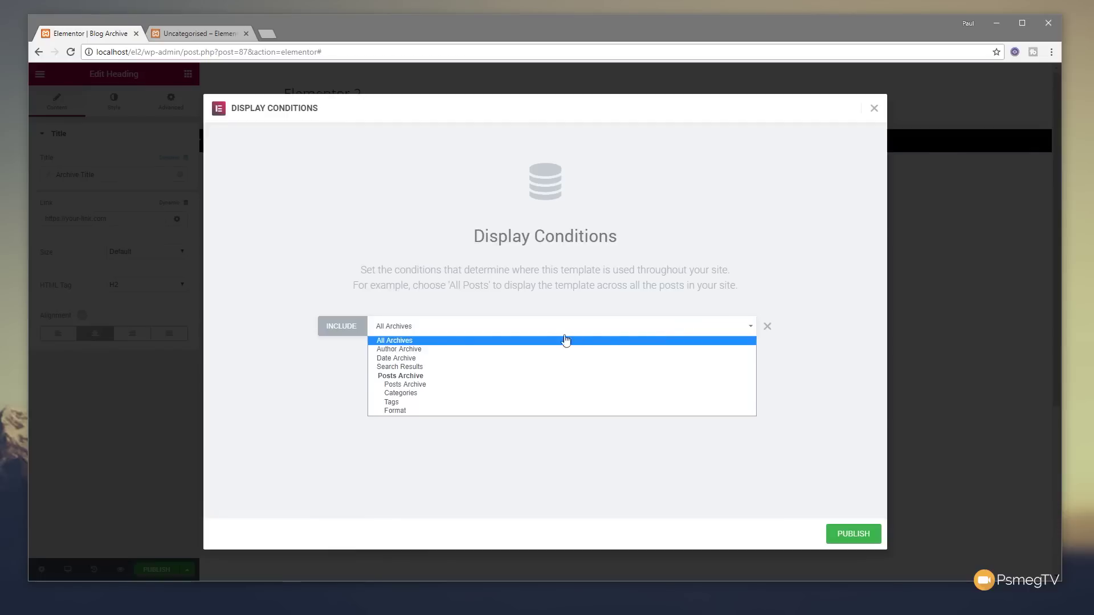
click(409, 340)
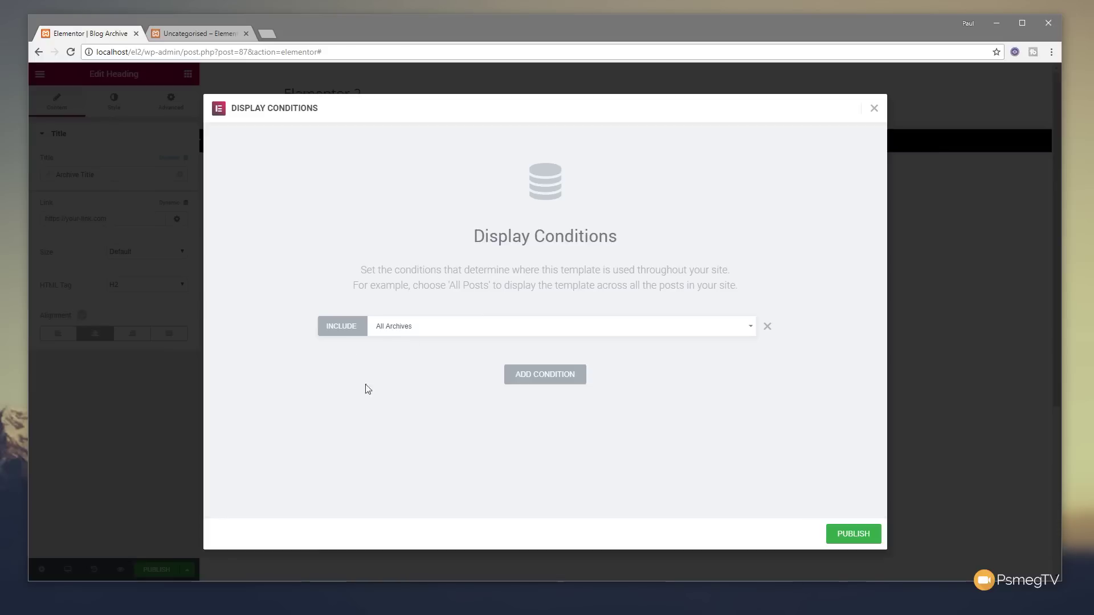
click(854, 534)
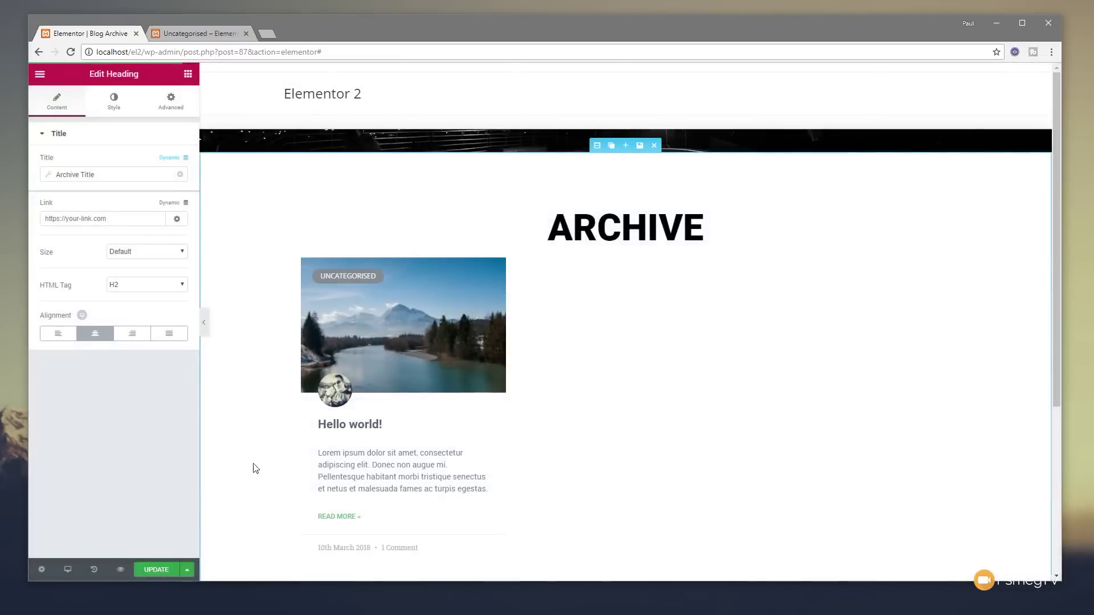
Exit the Elementor editor to the Blog Archive template's WordPress edit page and publish it there.
click(40, 74)
click(116, 314)
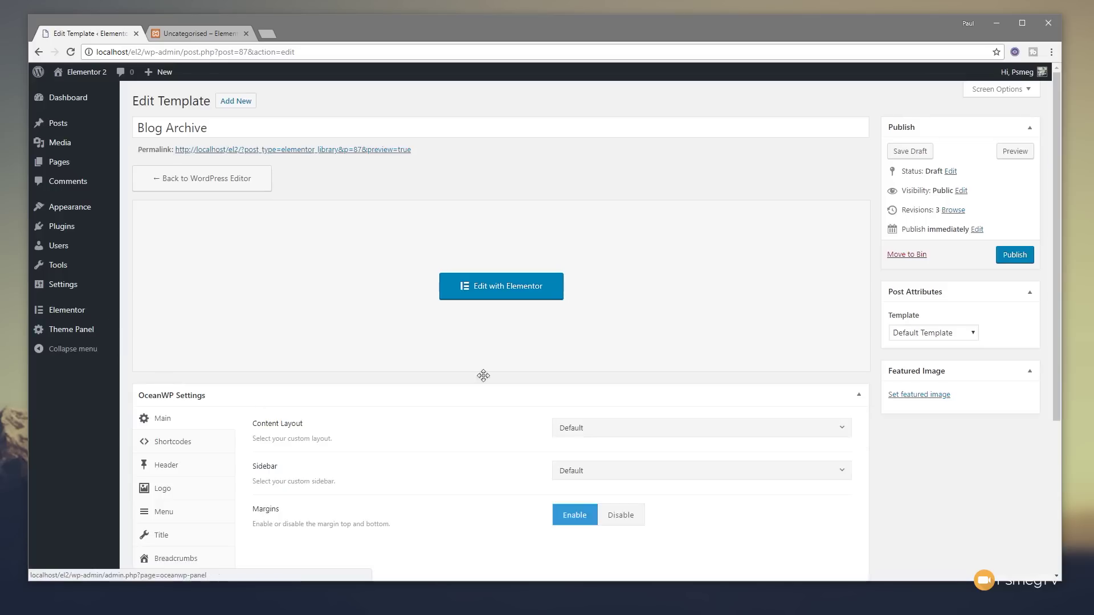
click(1018, 256)
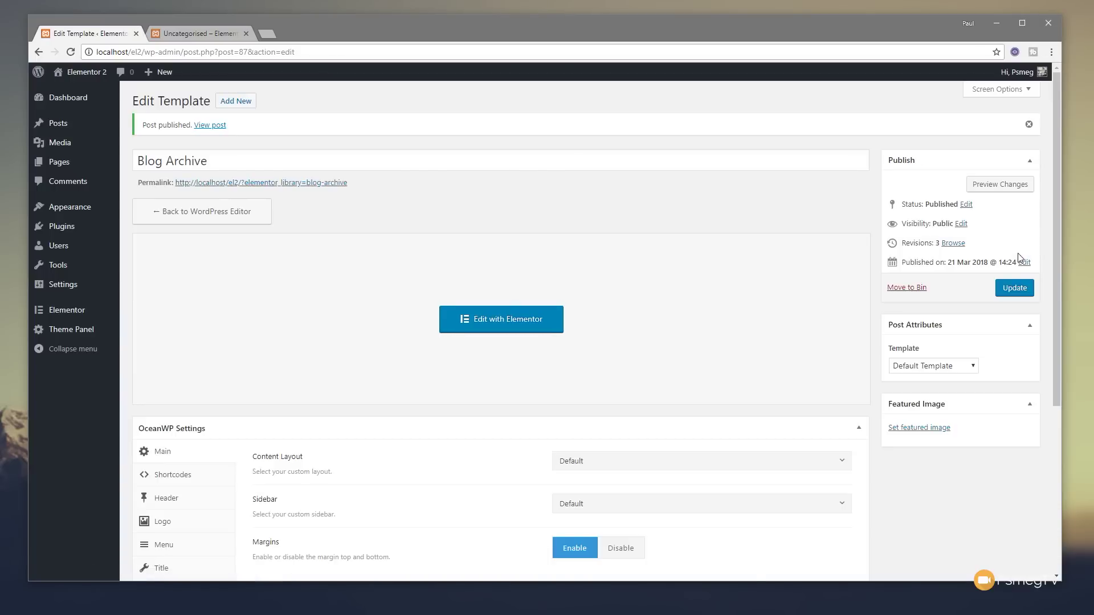
Set the template's OceanWP content layout to Full Width, disable its margins and update it.
click(598, 462)
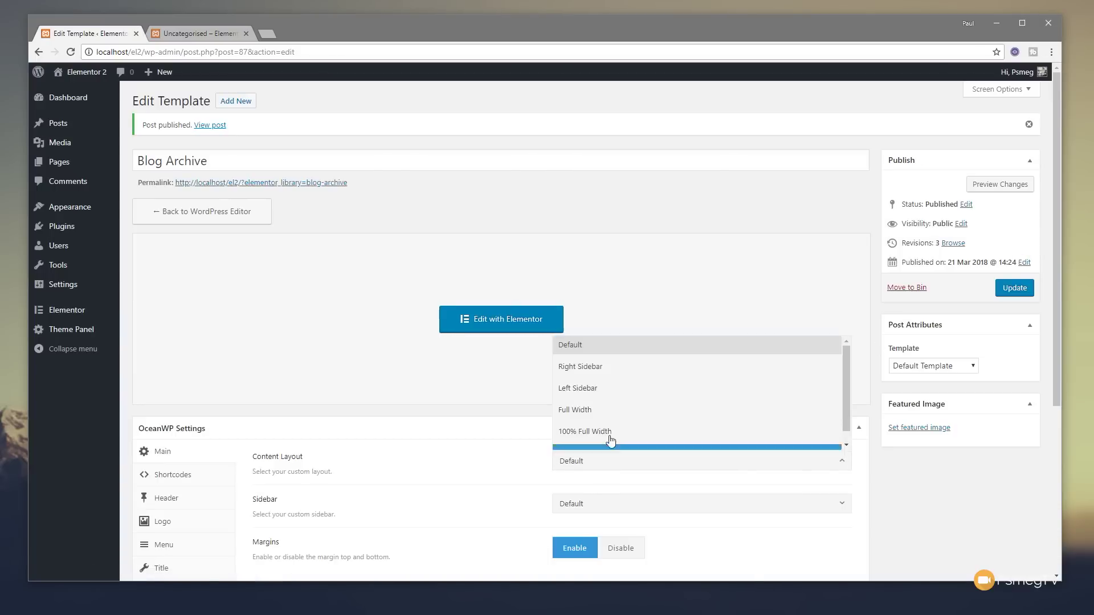
click(607, 419)
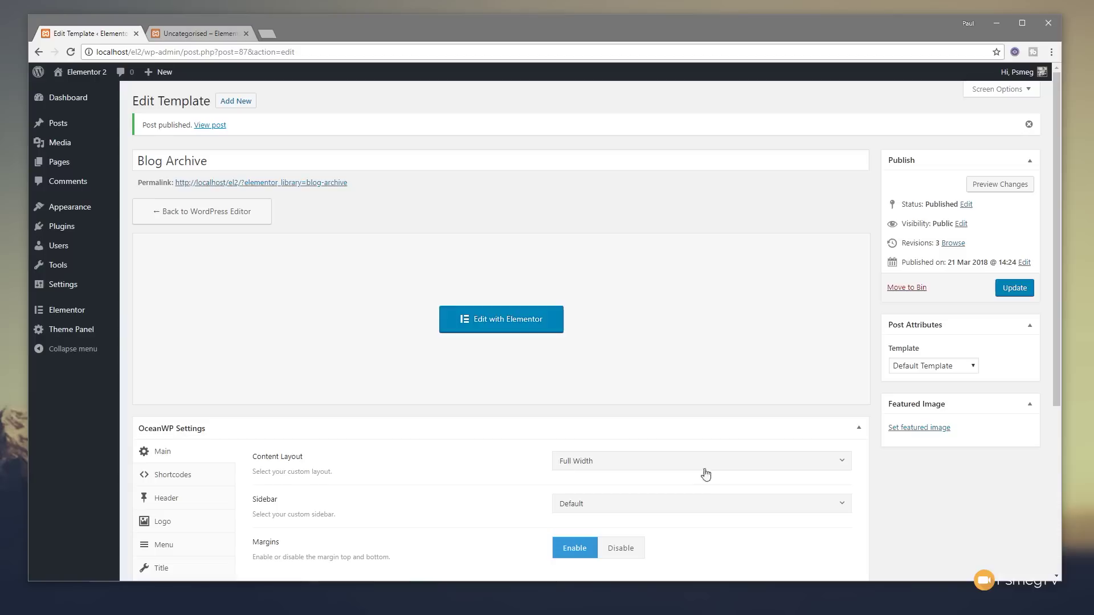
click(634, 549)
click(1010, 292)
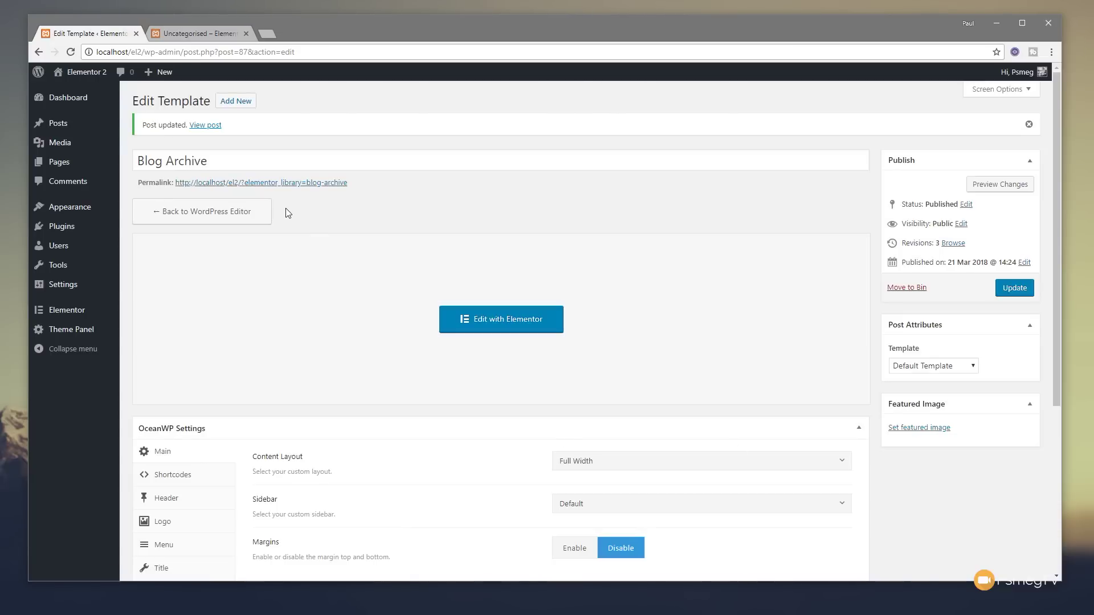
View the live Uncategorised category page and reopen the Blog Archive template in the Elementor editor.
click(189, 32)
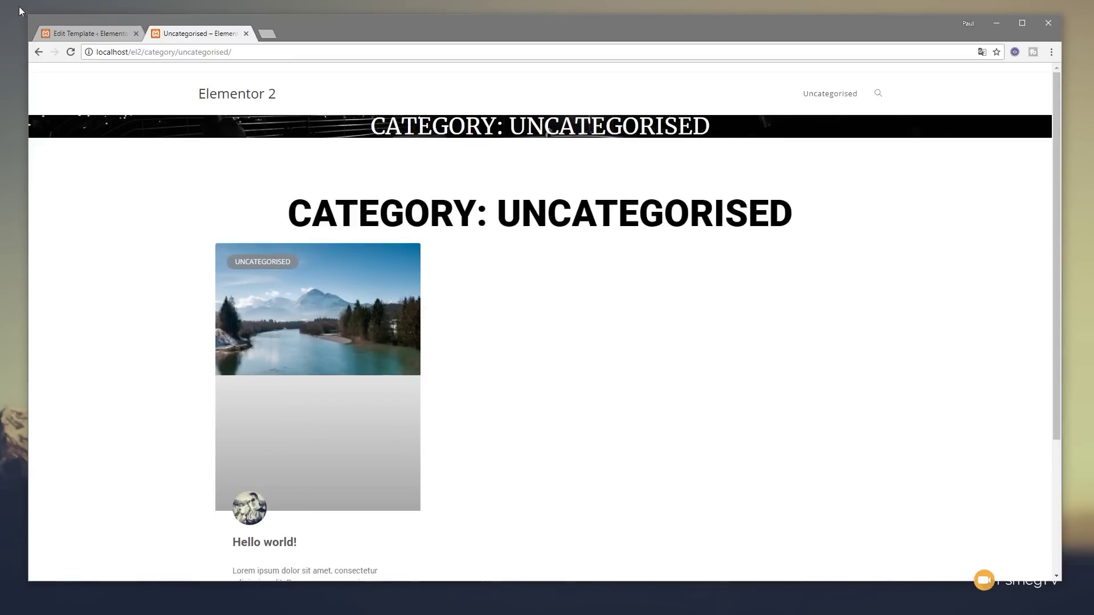
click(93, 34)
click(481, 322)
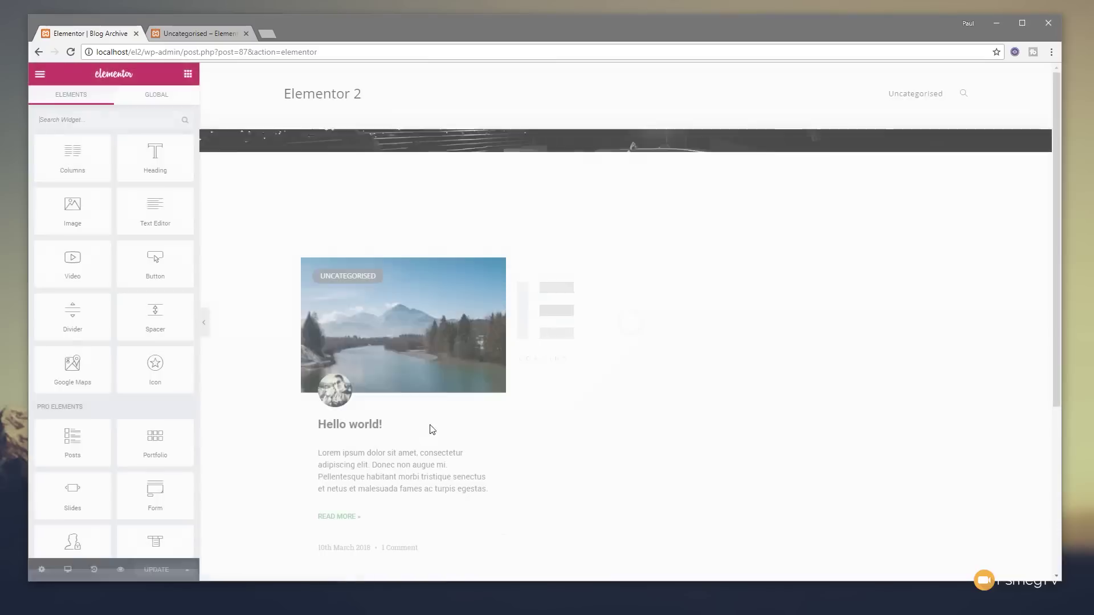
mouse_move(610, 188)
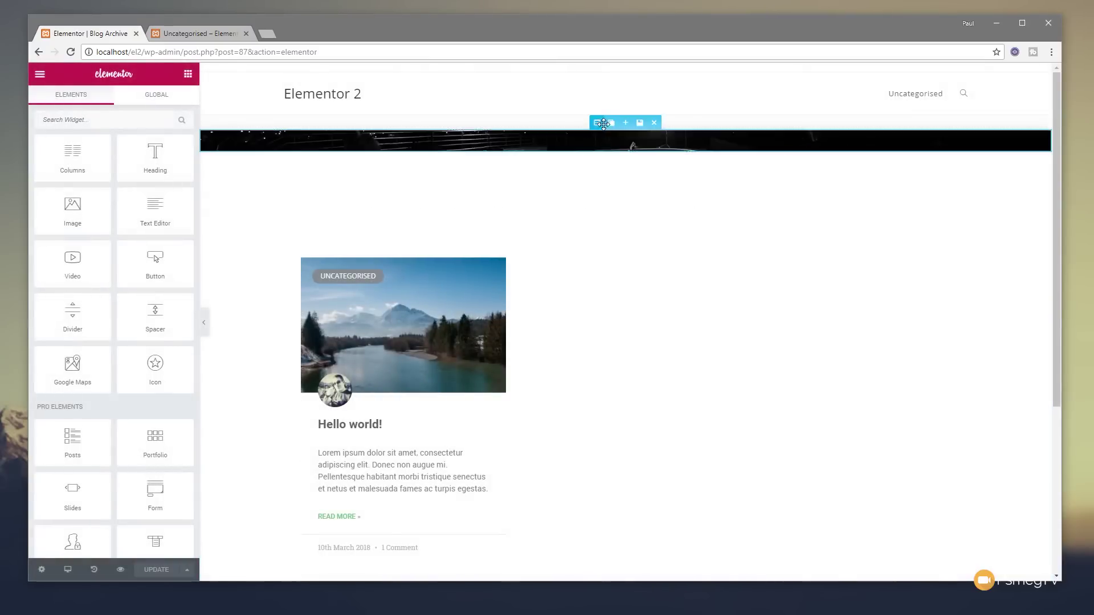
Set the header section's top and bottom padding to 150 px.
click(599, 122)
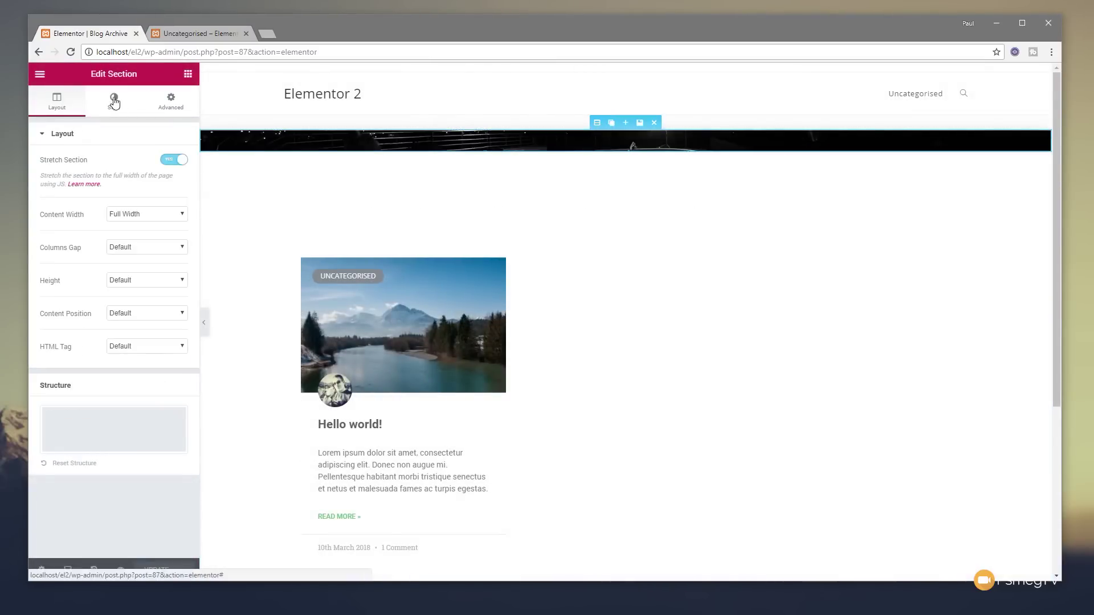
click(184, 102)
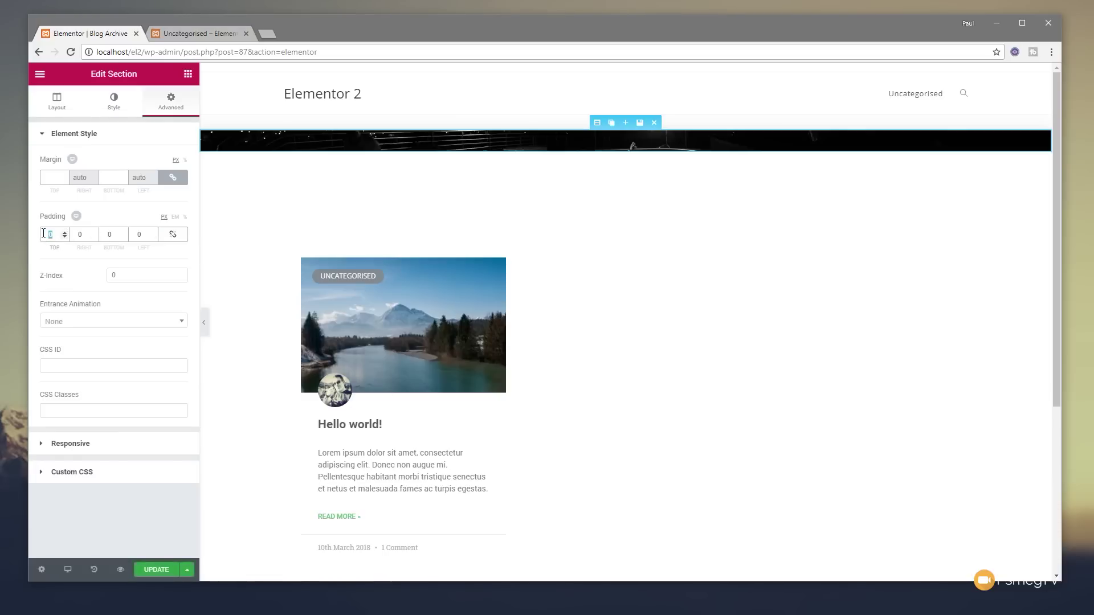
text(15)
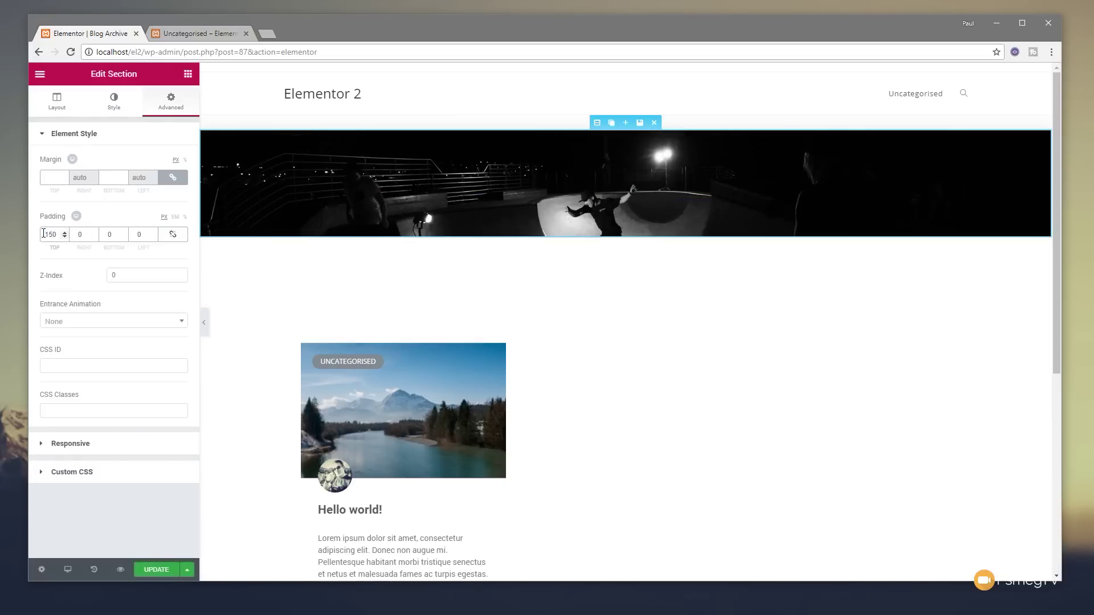
click(109, 234)
text(15)
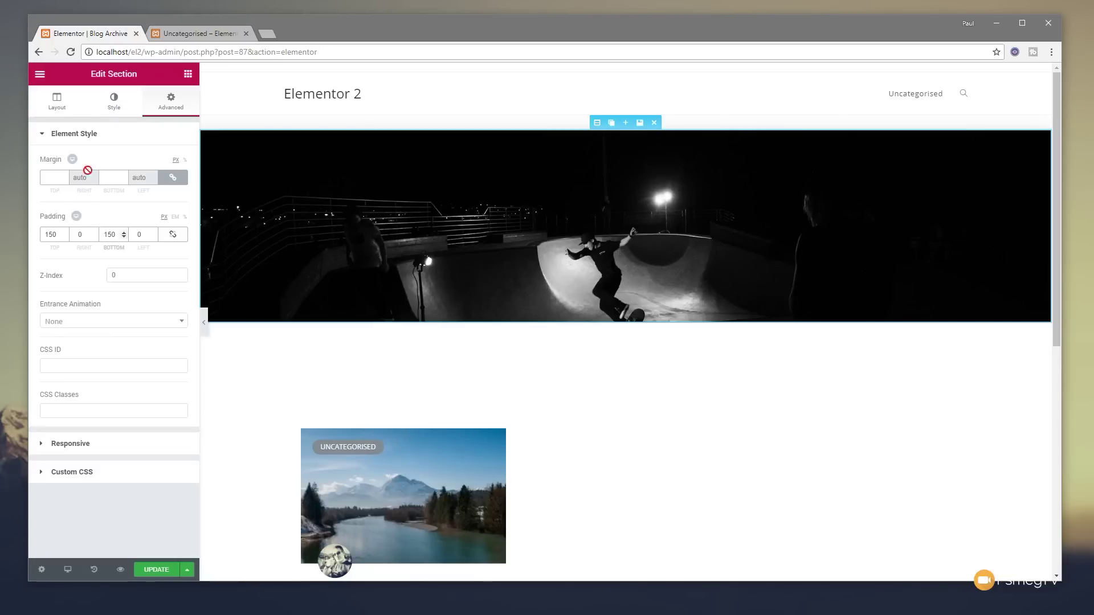
Add a classic background overlay in solid black to the header section.
click(114, 101)
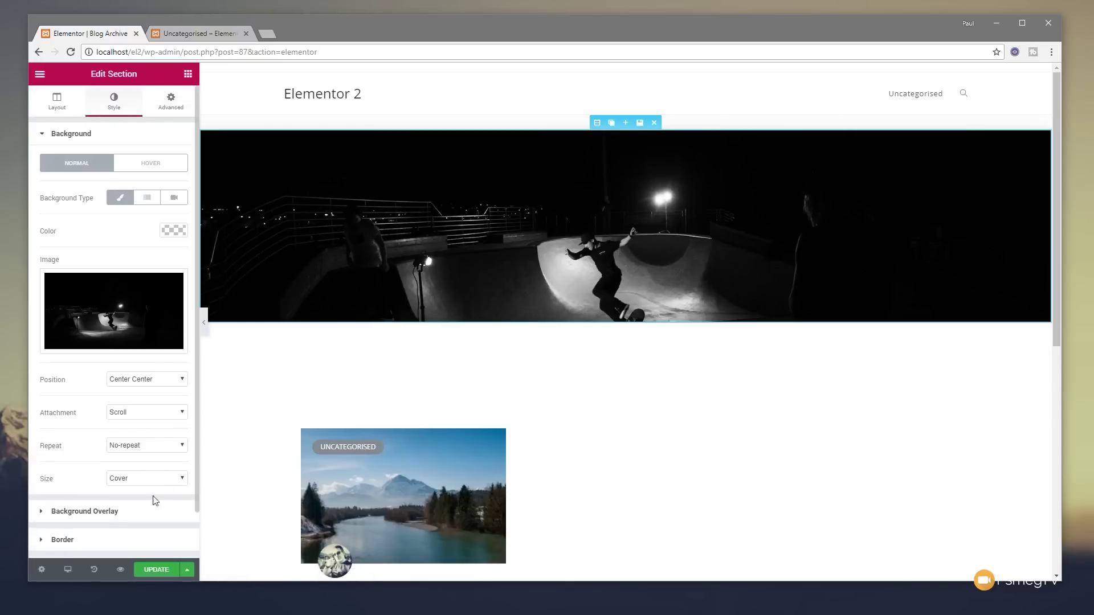
click(111, 511)
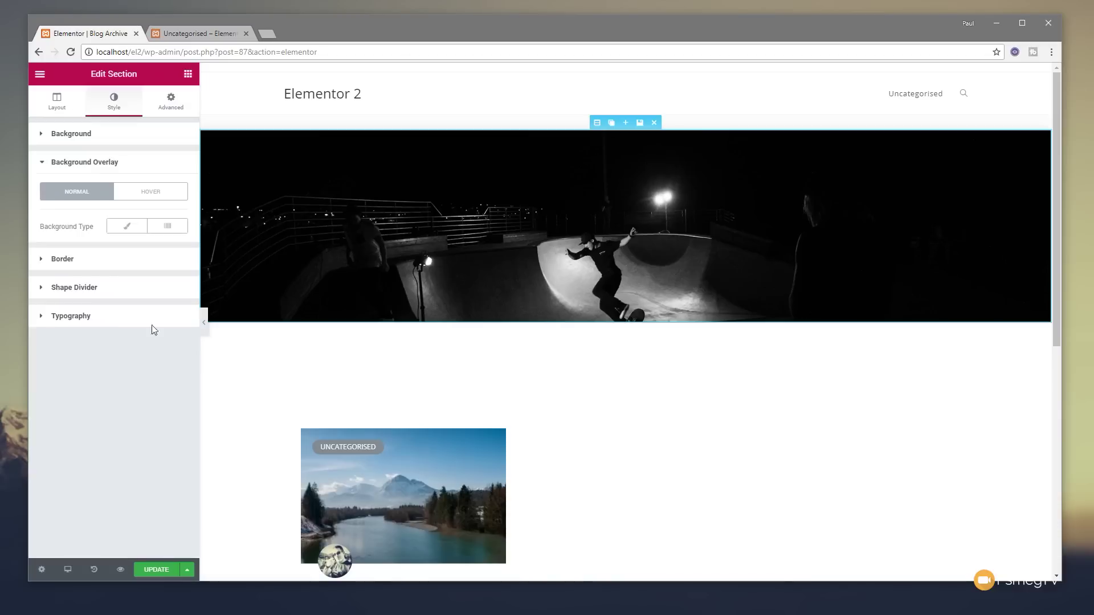
click(127, 228)
click(172, 260)
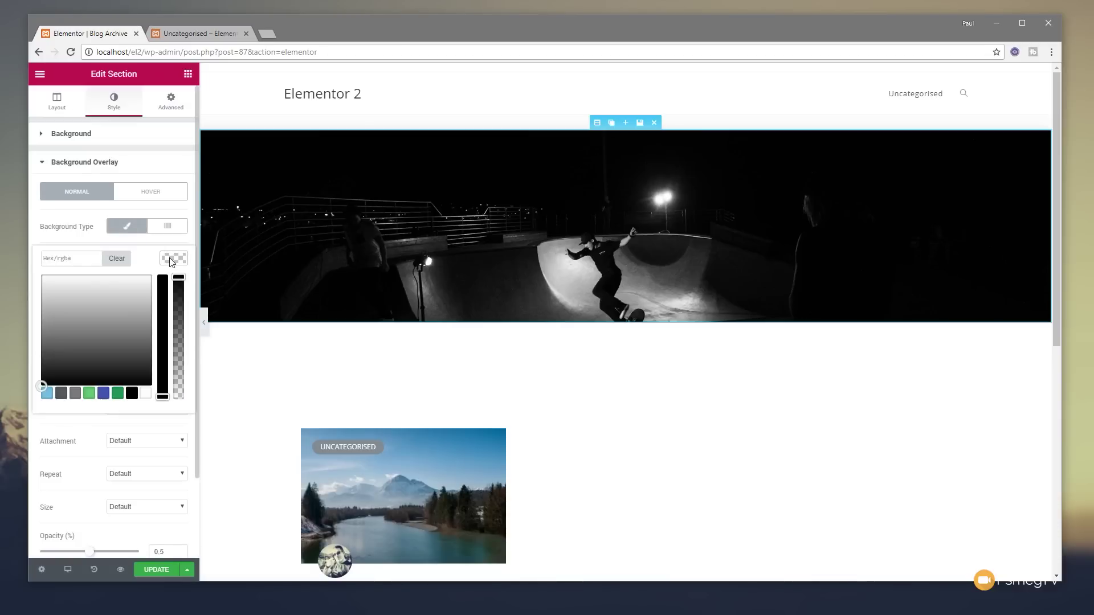
click(131, 393)
click(175, 259)
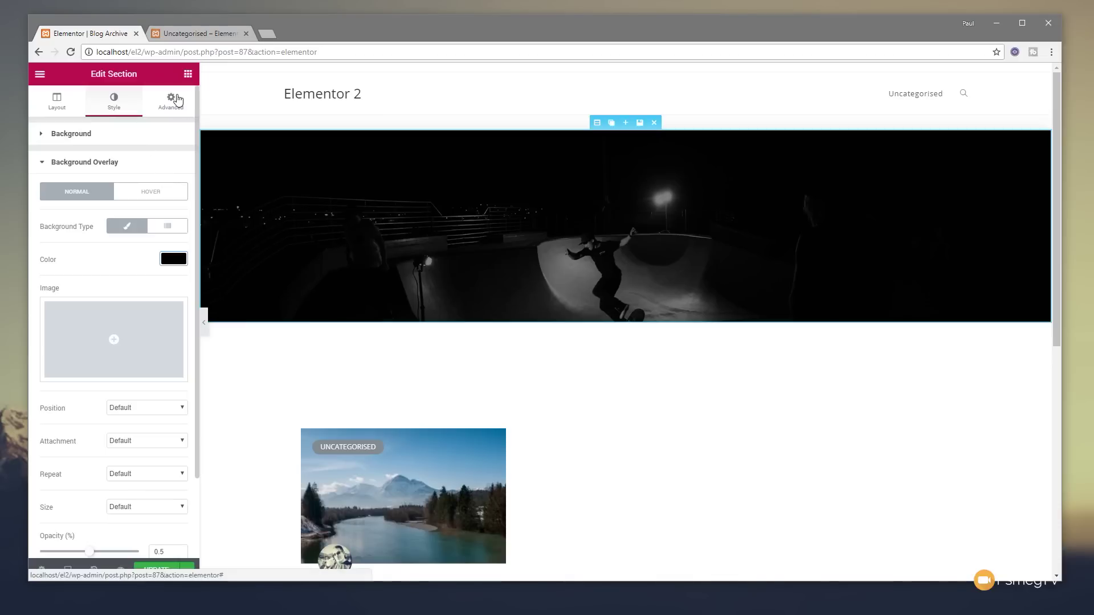
Update the archive template and reload the live Uncategorised category page.
click(158, 570)
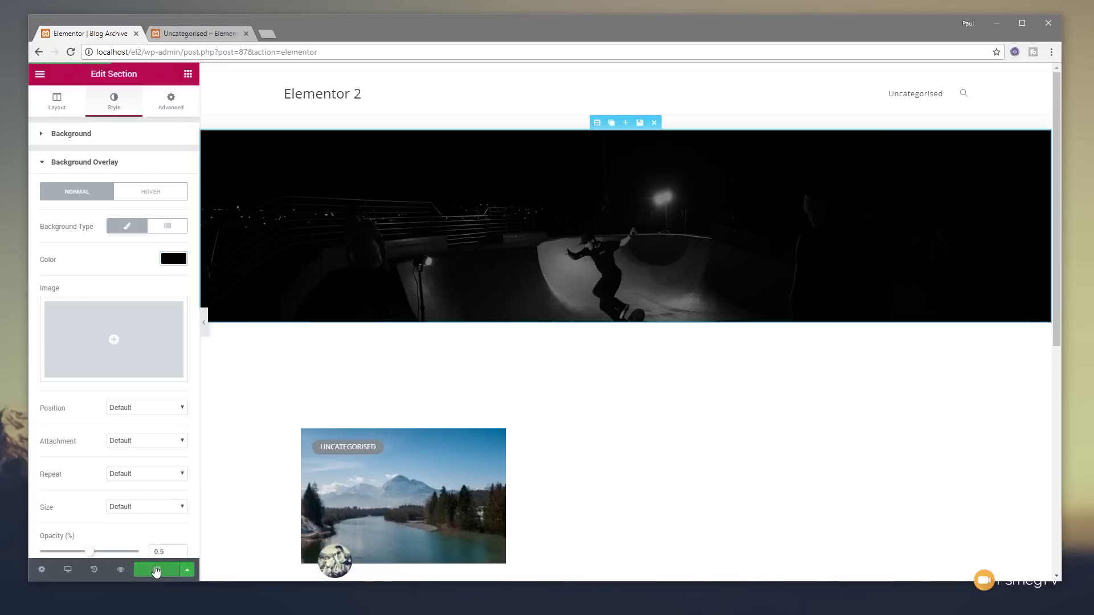
click(193, 35)
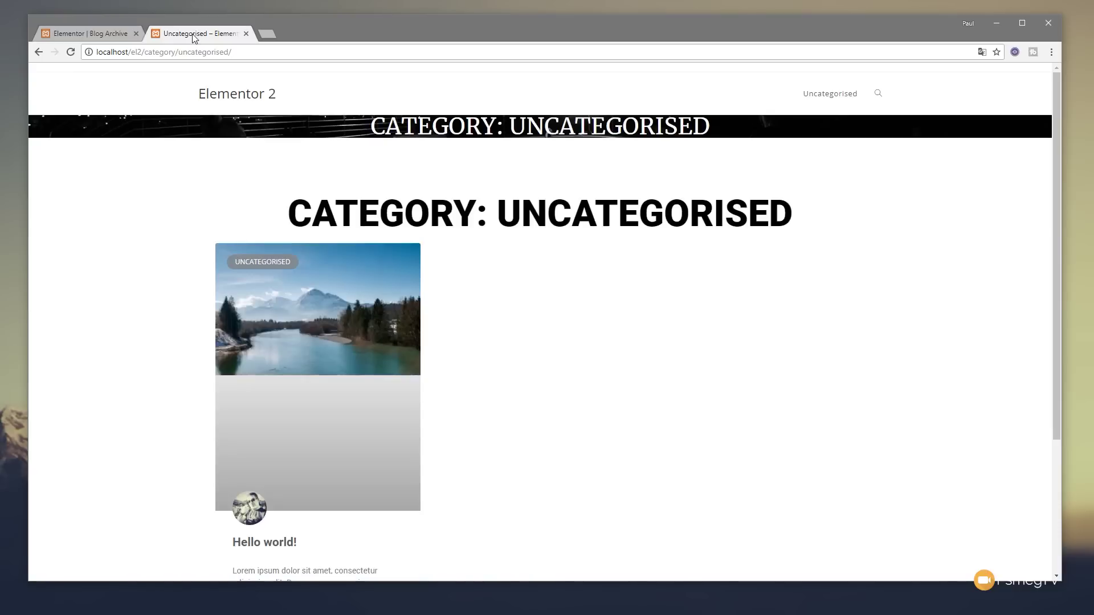
click(69, 53)
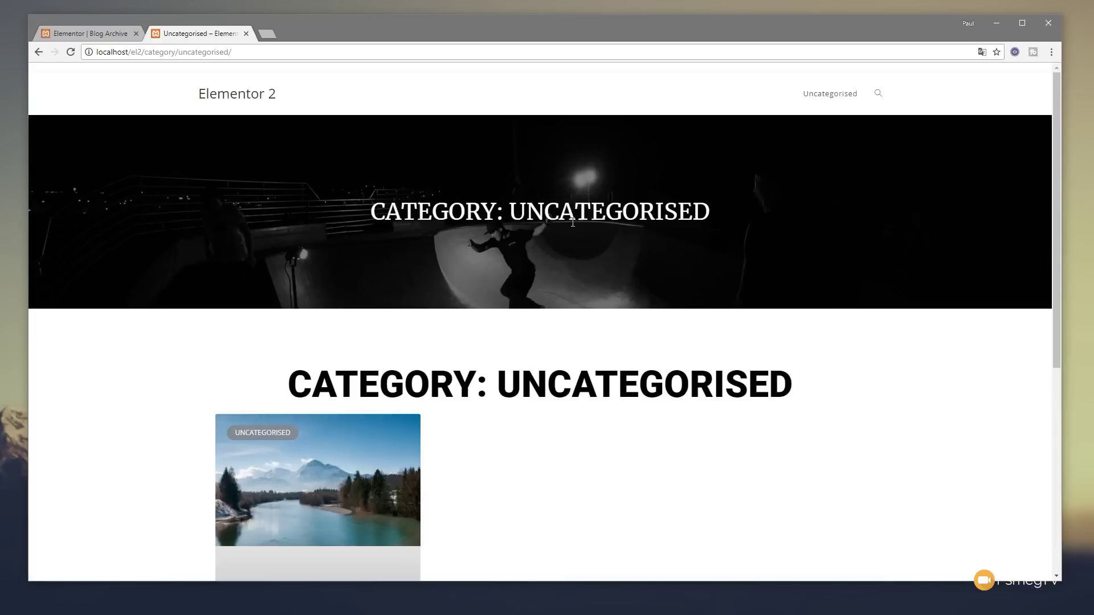
Exit the Elementor editor to the WordPress dashboard and add a new post category named Sample.
click(91, 33)
click(40, 73)
click(101, 319)
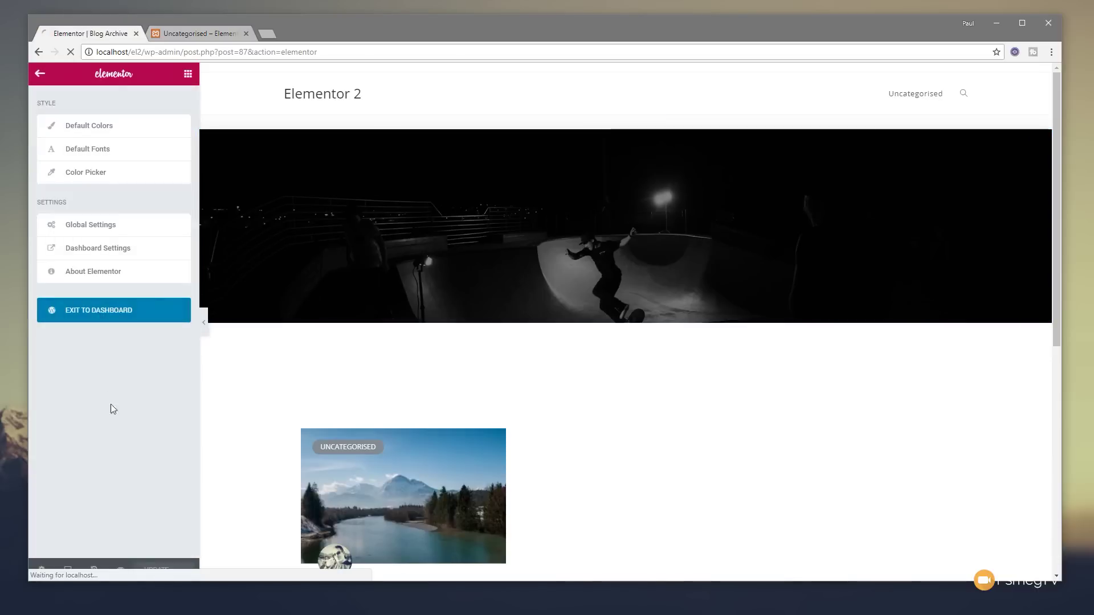
mouse_move(68, 130)
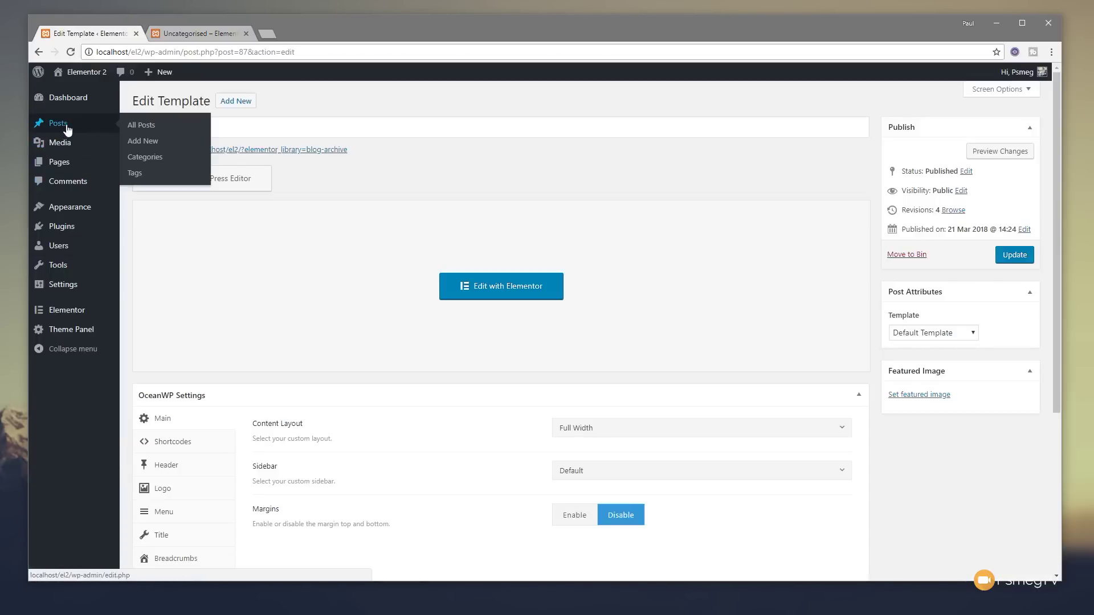
click(147, 157)
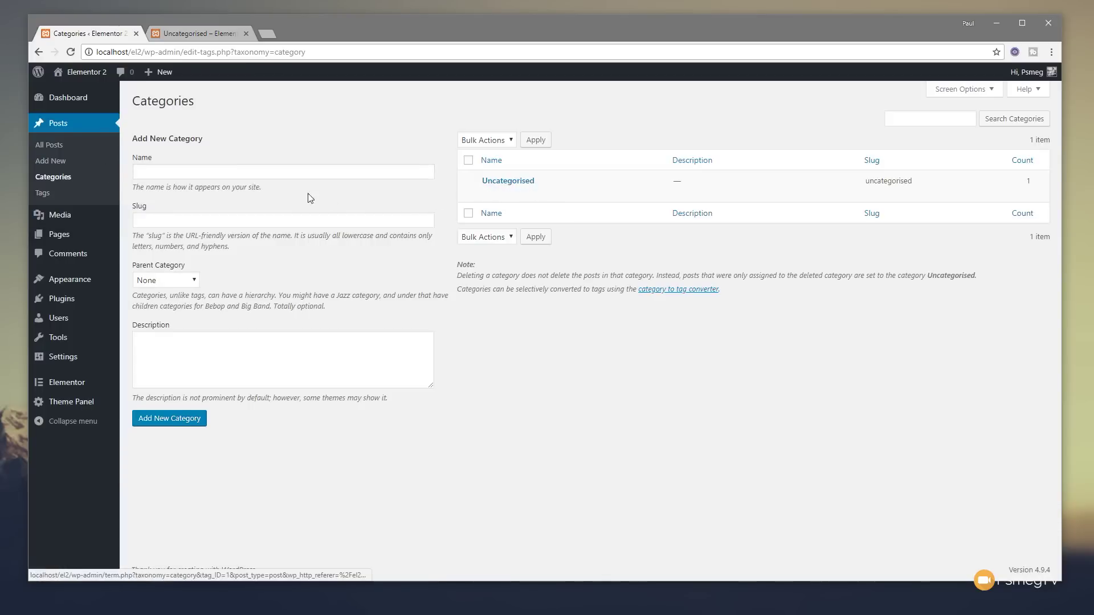
click(266, 171)
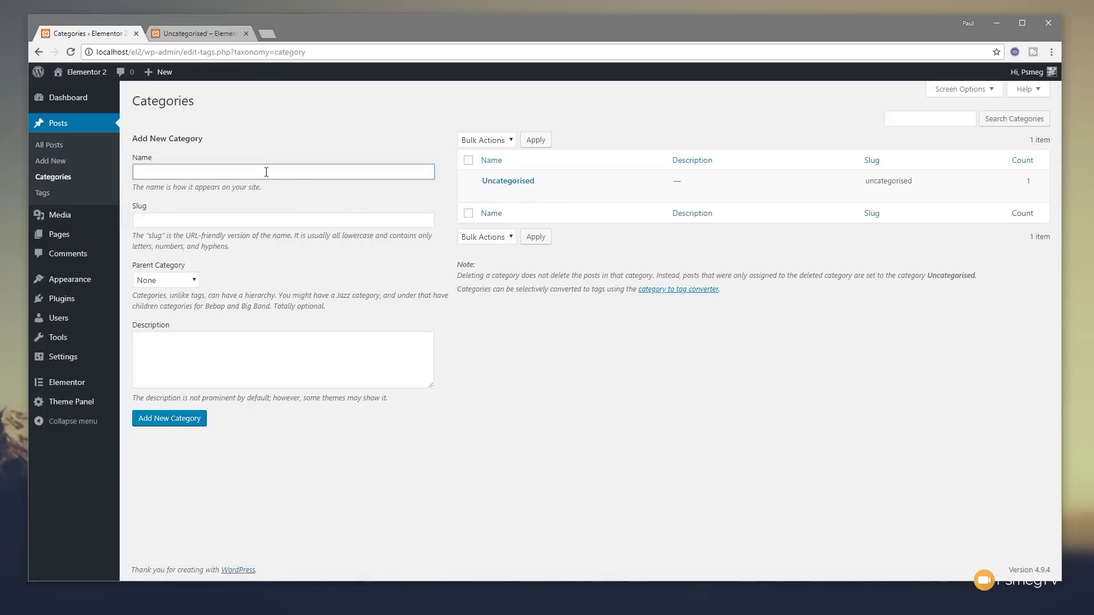
click(161, 419)
Quick-edit the "Hello world!" post to also assign it to the Sample category and update it.
click(49, 144)
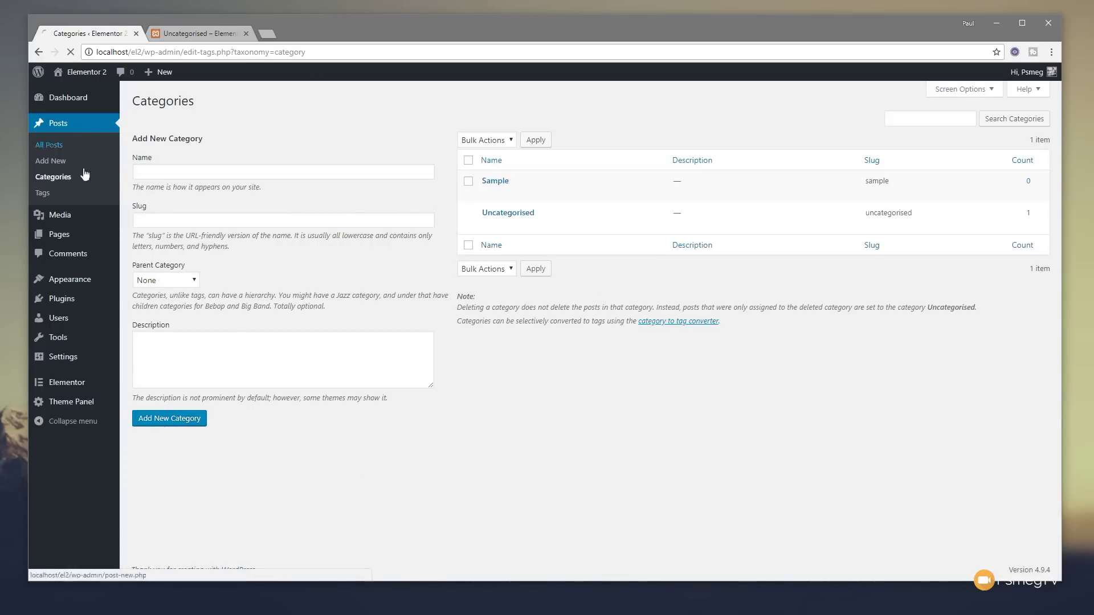
click(192, 194)
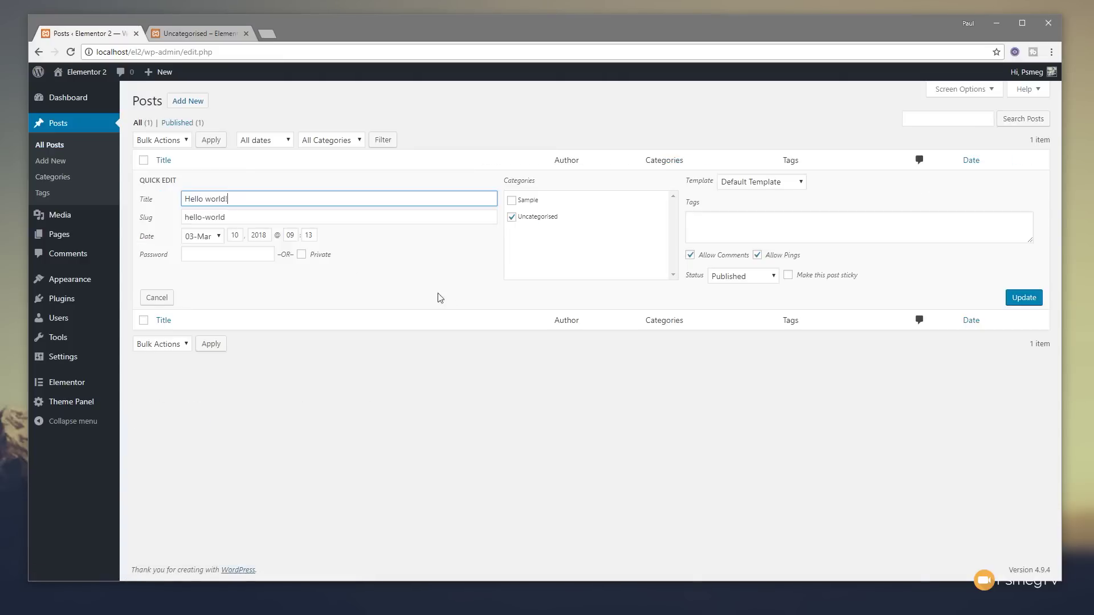
click(525, 208)
click(1023, 298)
click(196, 31)
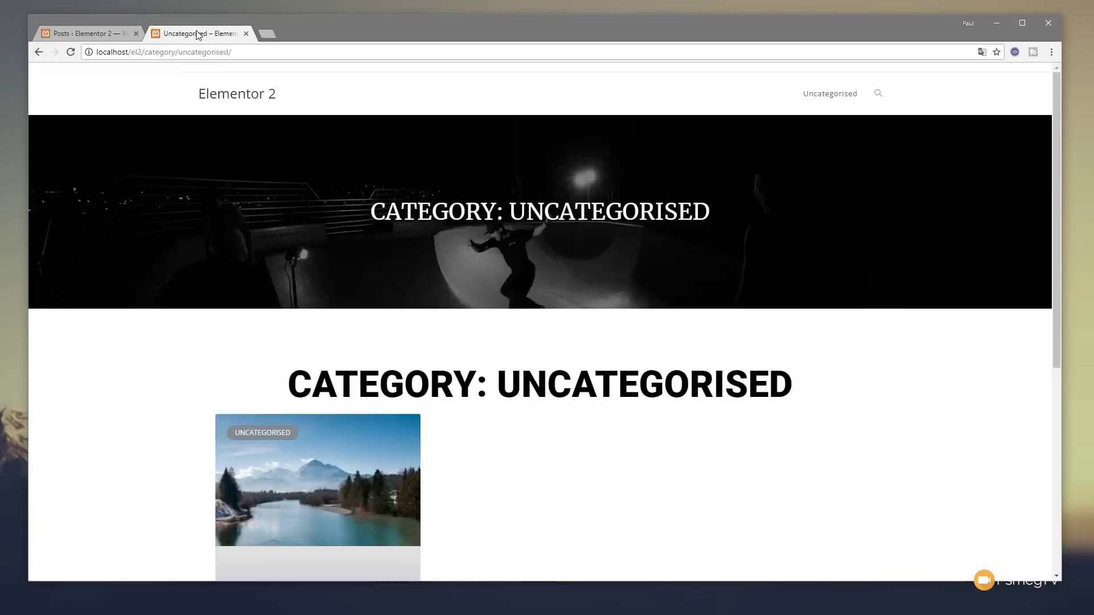
Add the Sample category to the Main Menu and save the menu.
click(85, 33)
mouse_move(80, 281)
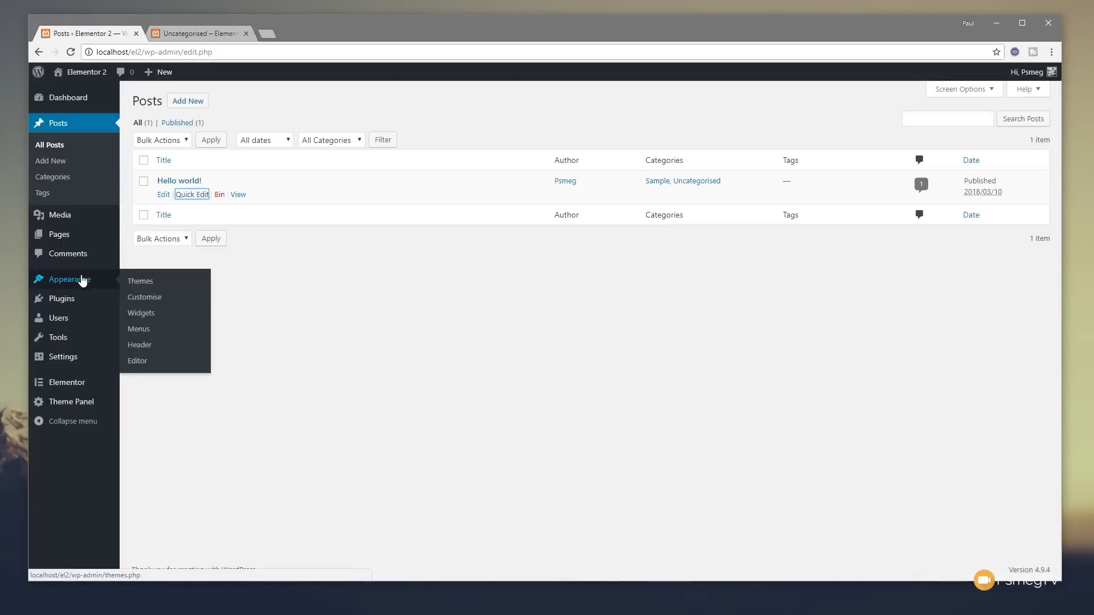
click(138, 329)
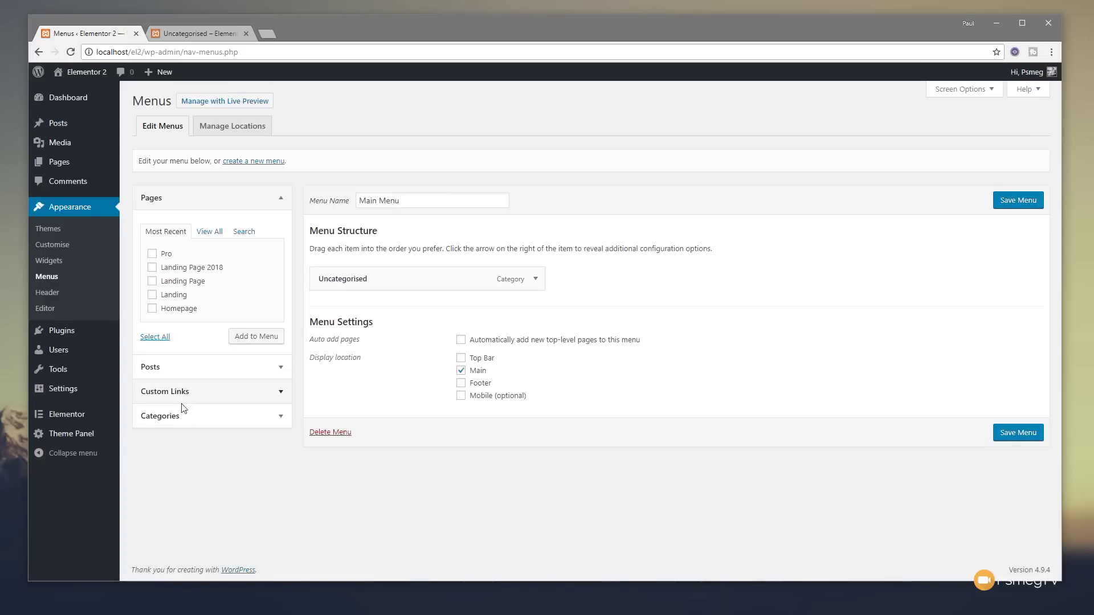
click(184, 408)
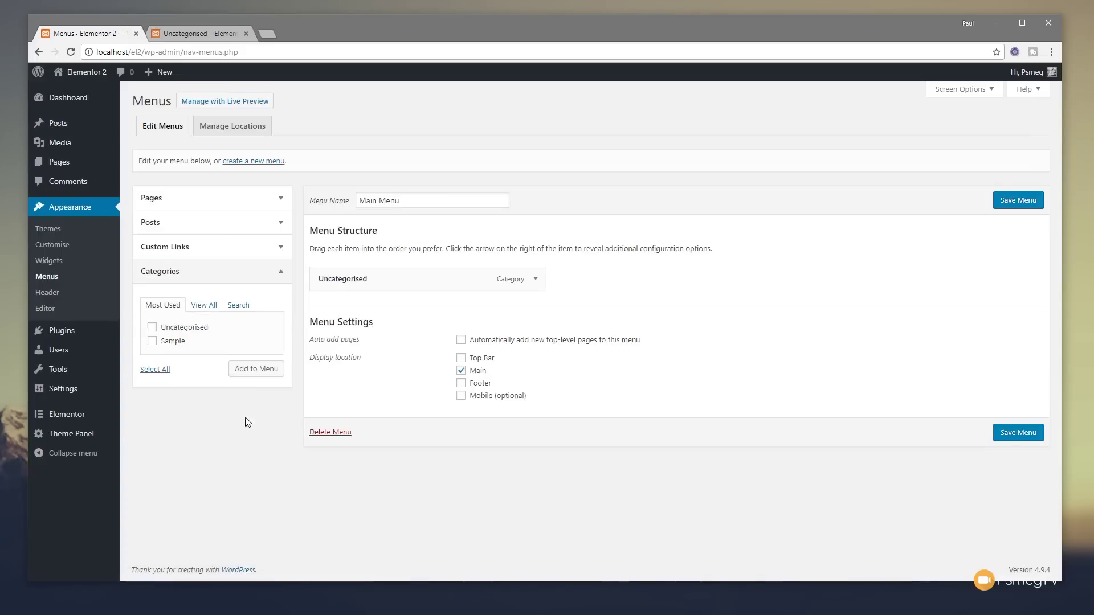
click(152, 340)
click(254, 370)
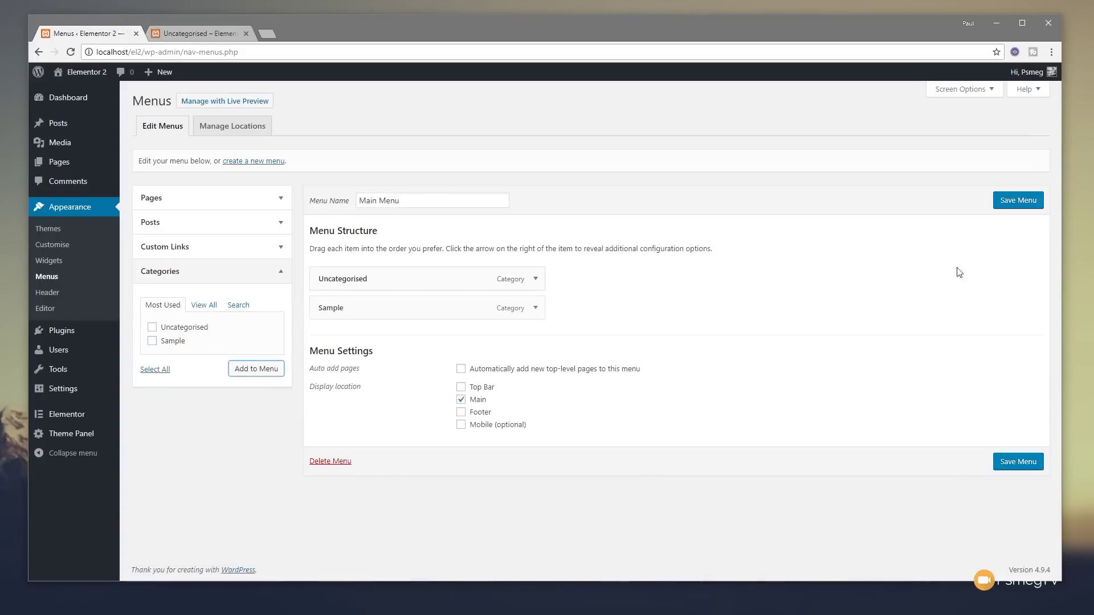
click(1008, 203)
Reload the live site and check the archive layout on the Sample category page.
click(195, 35)
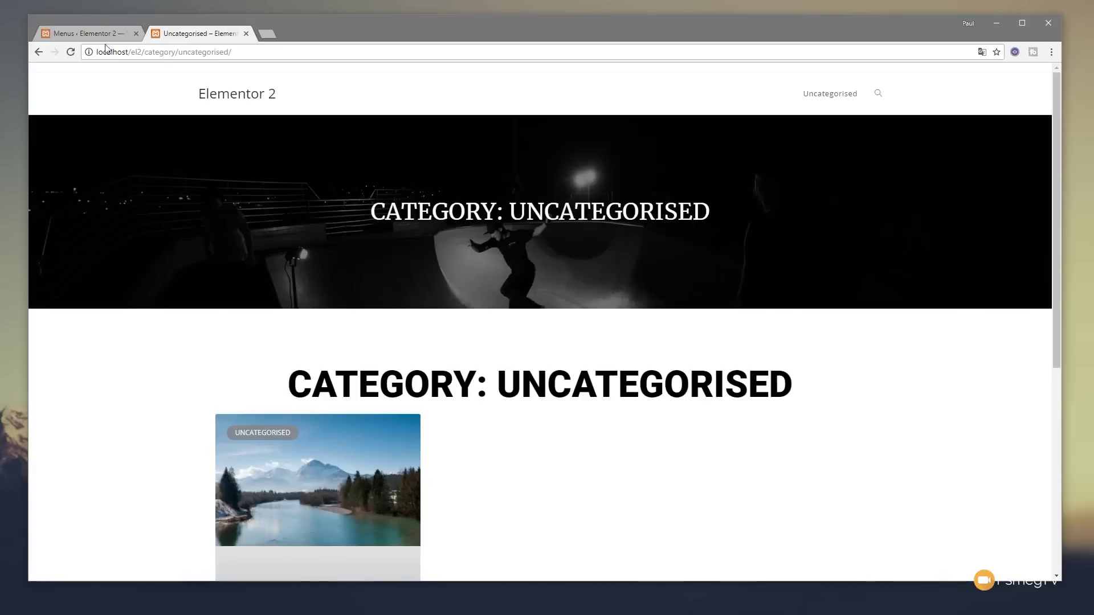
click(69, 52)
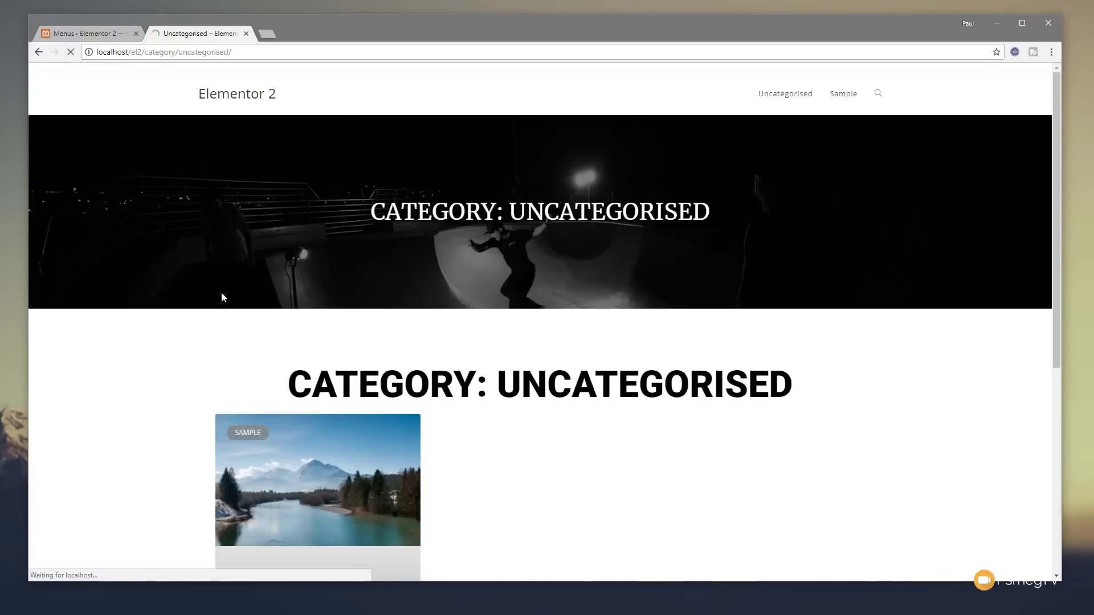
click(849, 96)
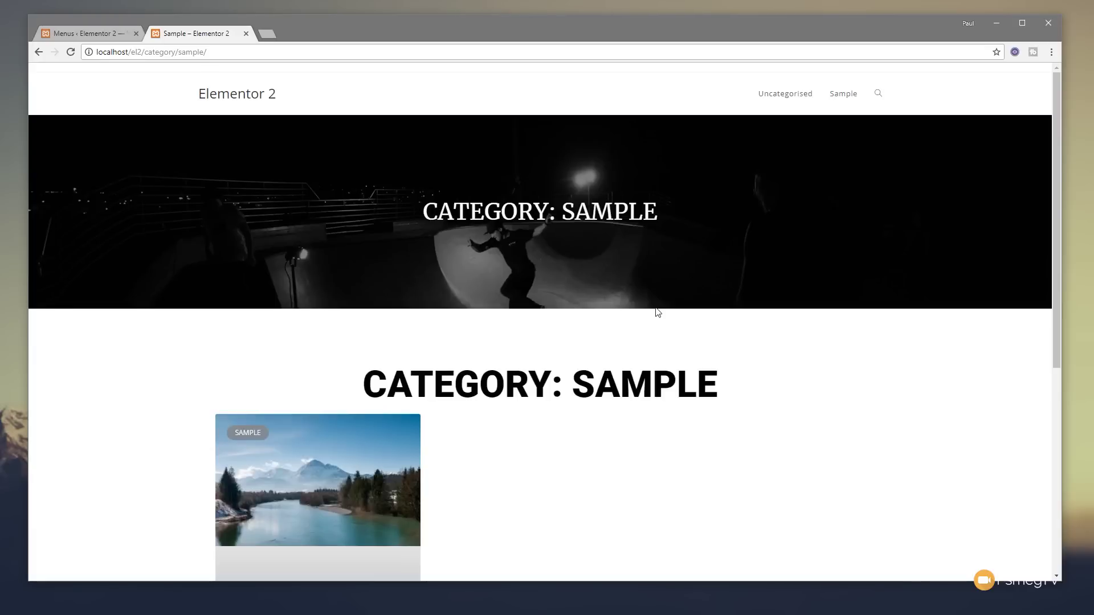
scroll(569, 482, down, 2)
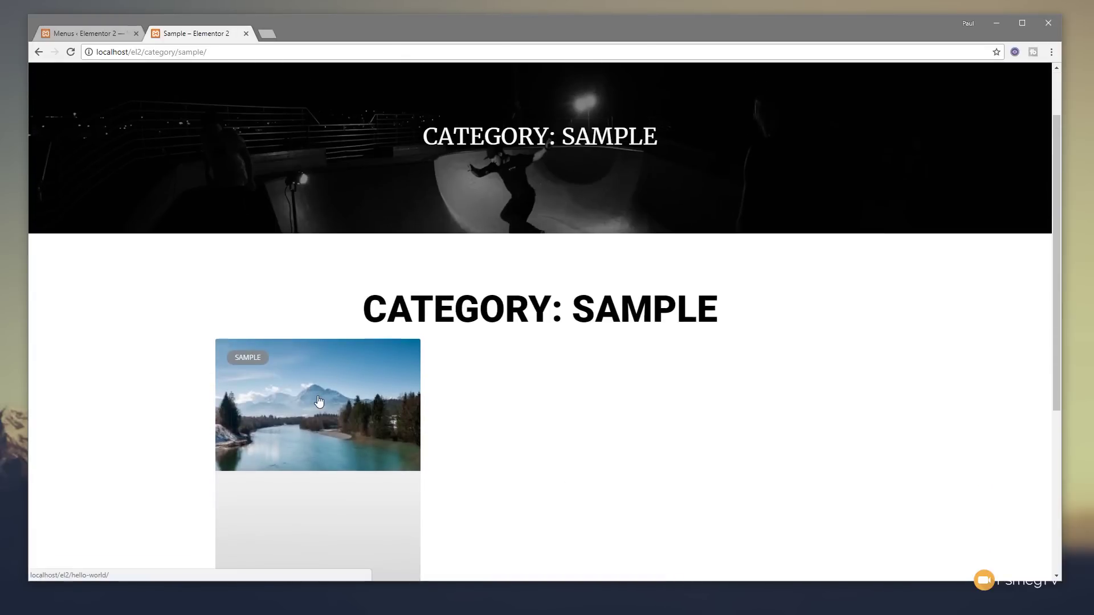
Open the Hello world! post from the Sample archive and look through its single-post layout.
click(316, 401)
scroll(926, 428, down, 8)
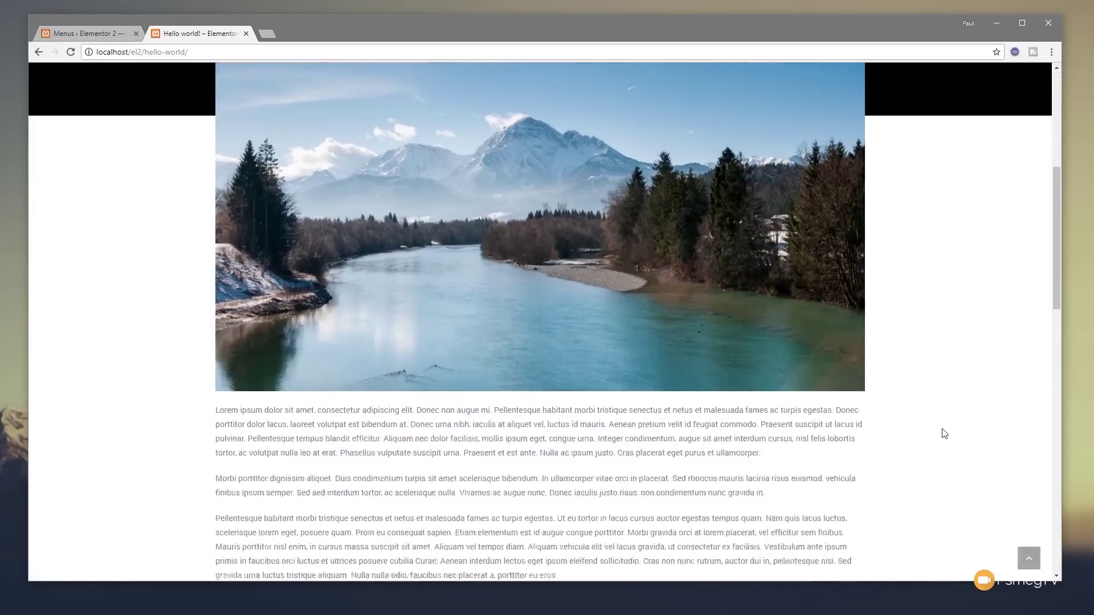
scroll(945, 434, down, 4)
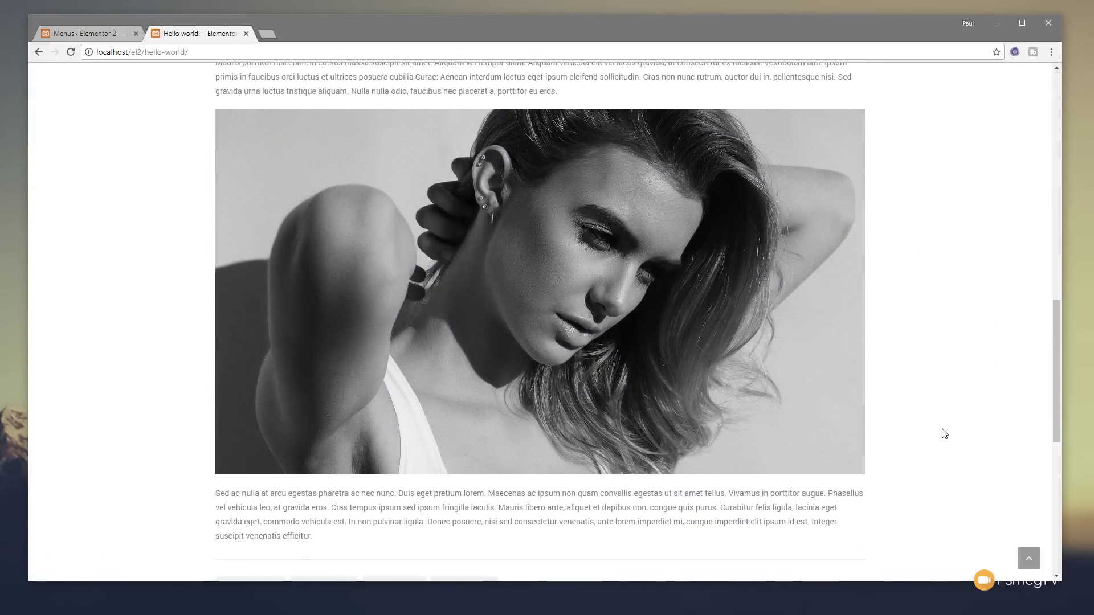